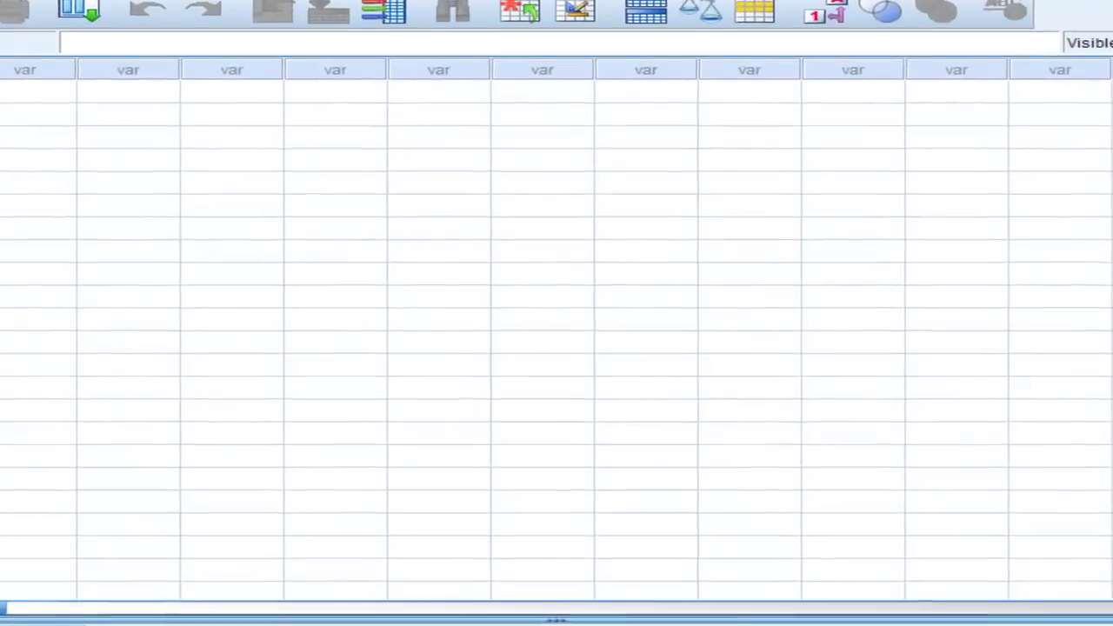
Open HBAT.sav from the Data_Analysis_7e_Datasets_and_Documentation folder.
{"action": "key", "text": "alt+f"}
{"action": "mouse_move", "coordinate": [239, 19]}
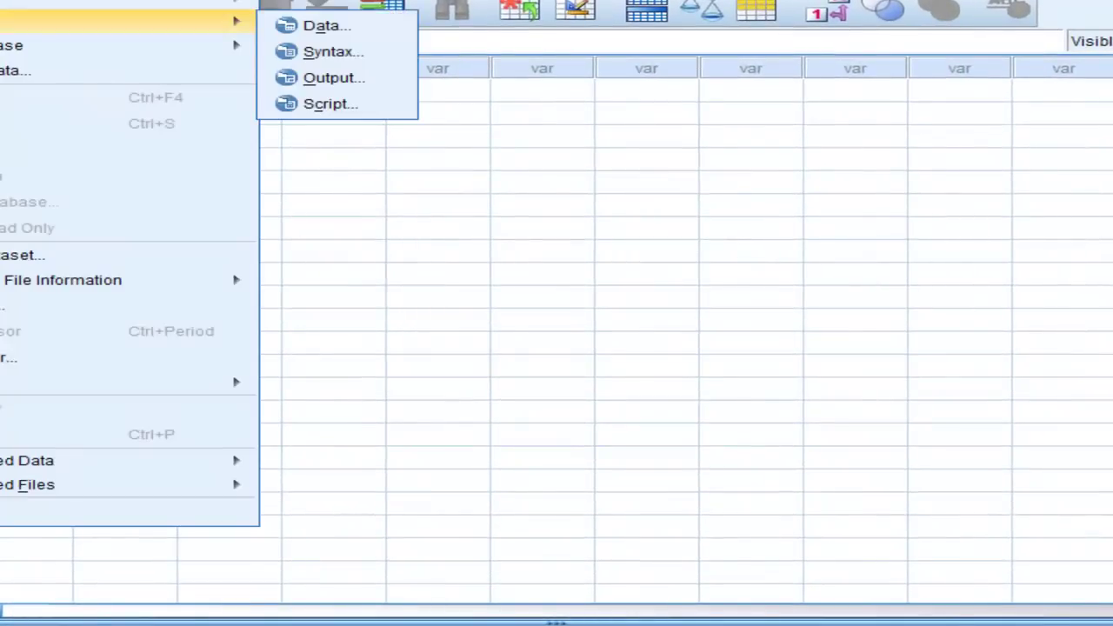
{"action": "left_click", "coordinate": [331, 26]}
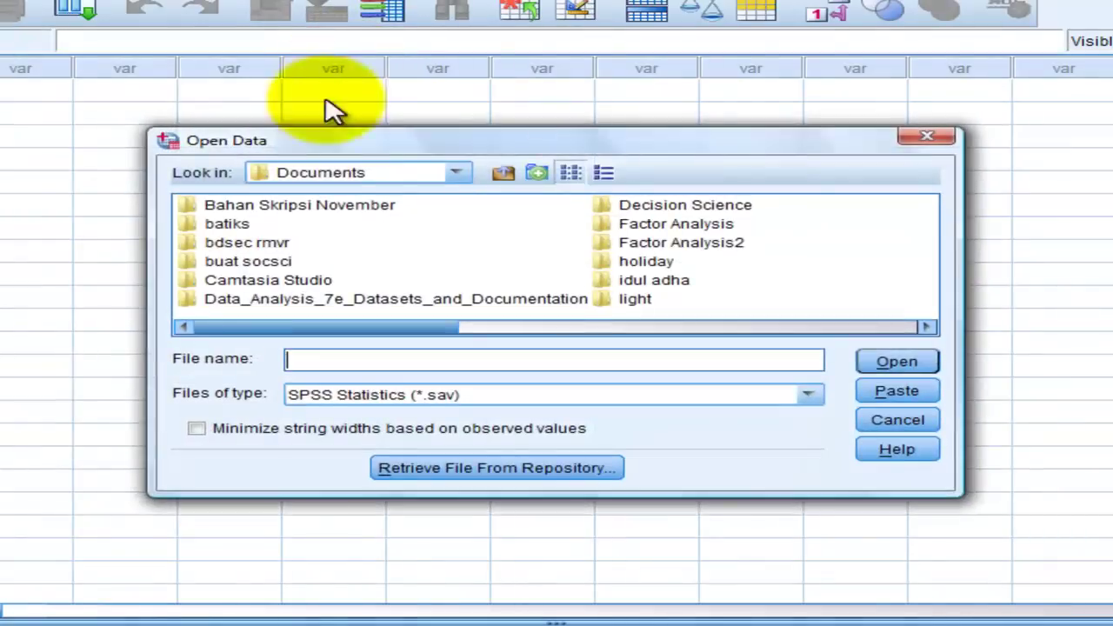
{"action": "double_click", "coordinate": [427, 298]}
{"action": "left_click", "coordinate": [239, 224]}
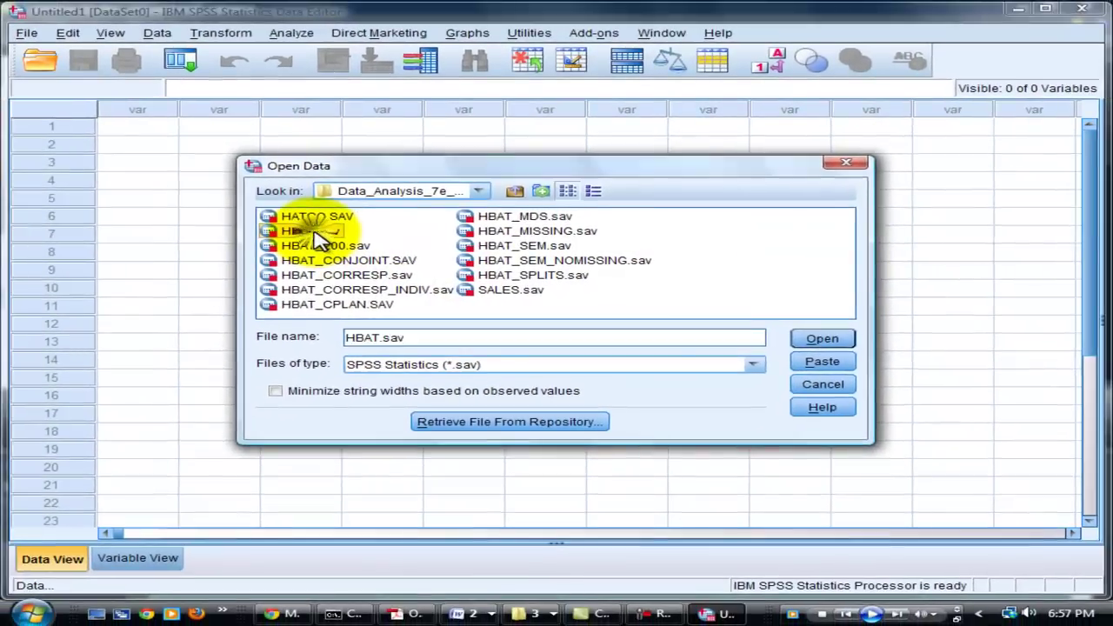
{"action": "double_click", "coordinate": [316, 232]}
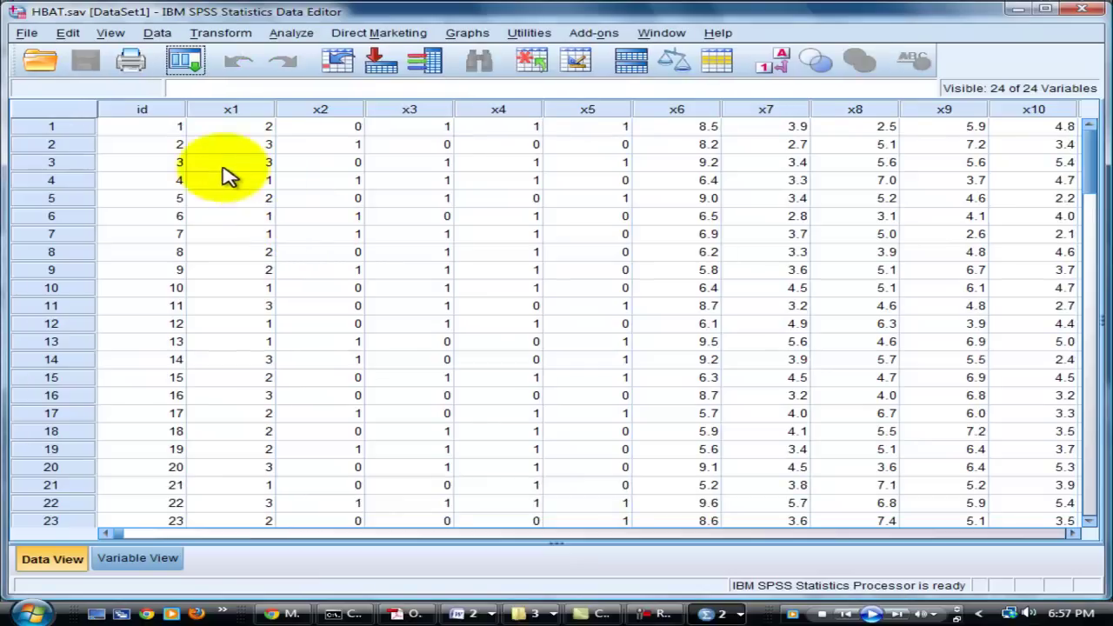
Bring up the Open Data dialog again for a second data file.
{"action": "left_click", "coordinate": [29, 35]}
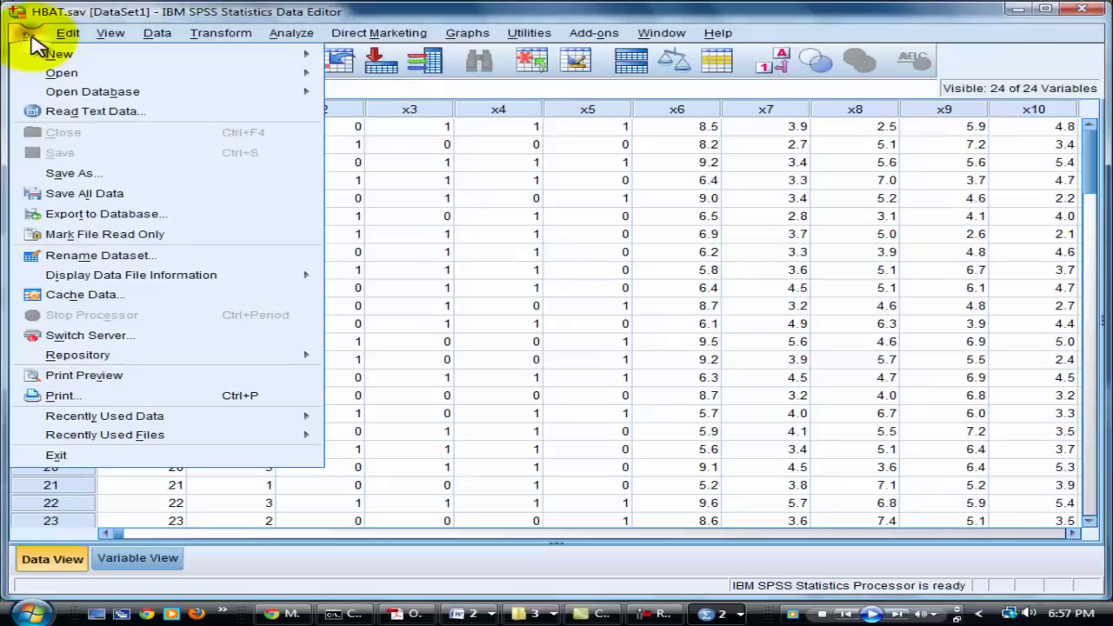
{"action": "mouse_move", "coordinate": [97, 77]}
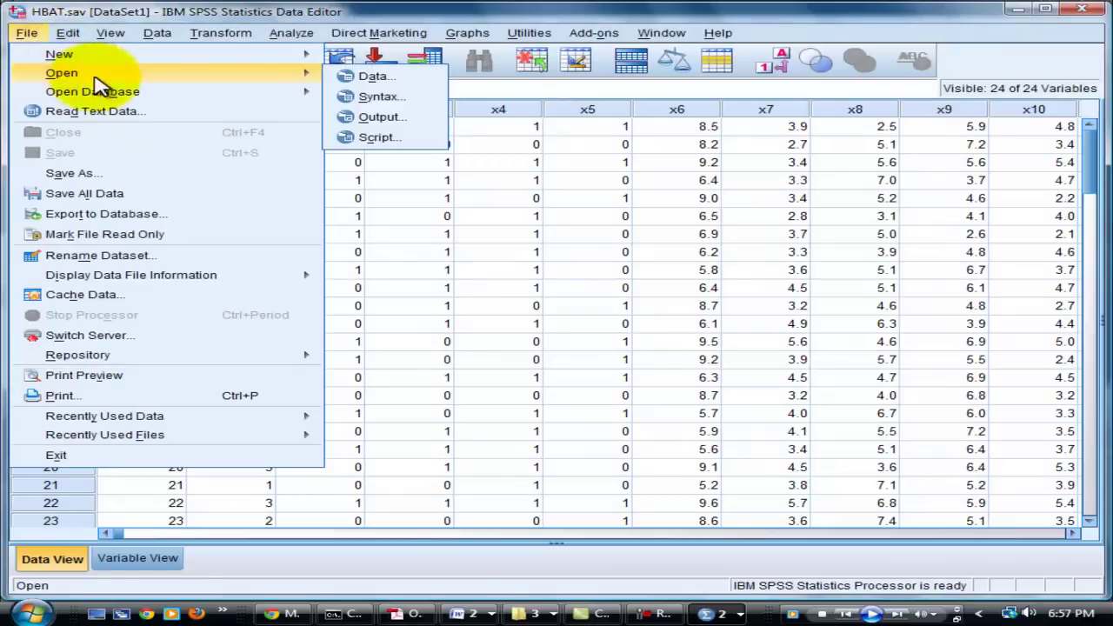
{"action": "left_click", "coordinate": [360, 85]}
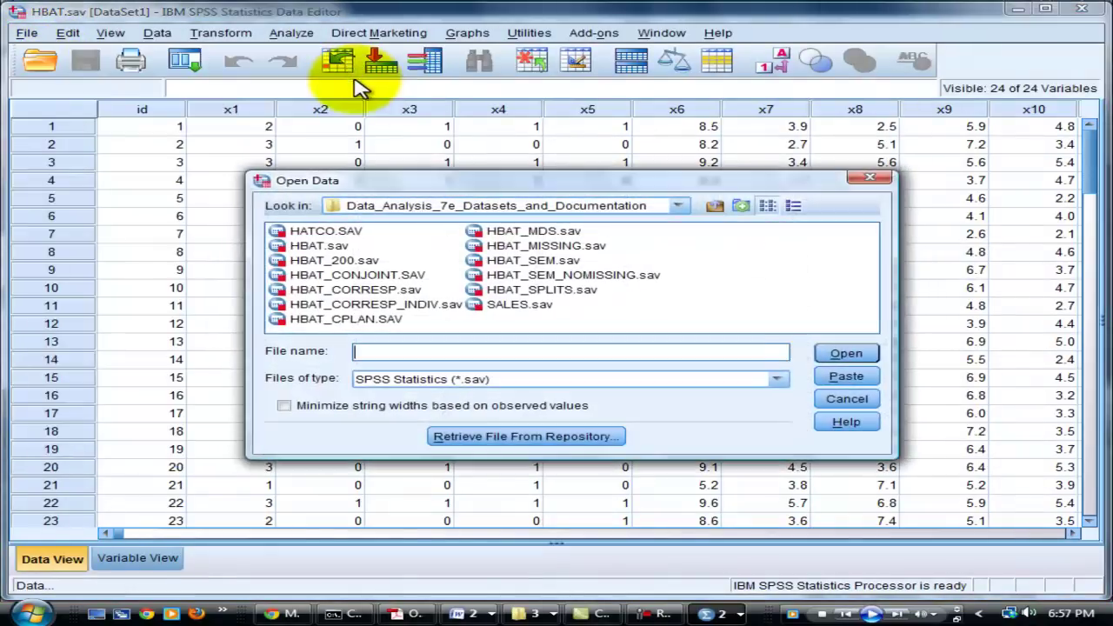
Open HBAT_SPLITS.sav and copy its split50 column.
{"action": "double_click", "coordinate": [567, 296]}
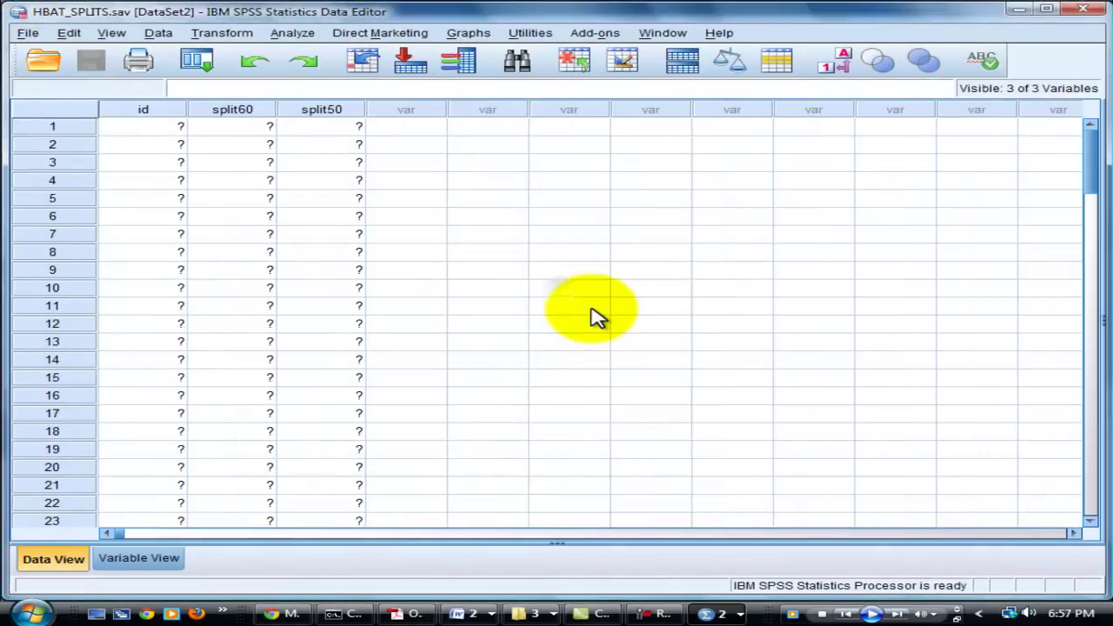
{"action": "left_click", "coordinate": [336, 113]}
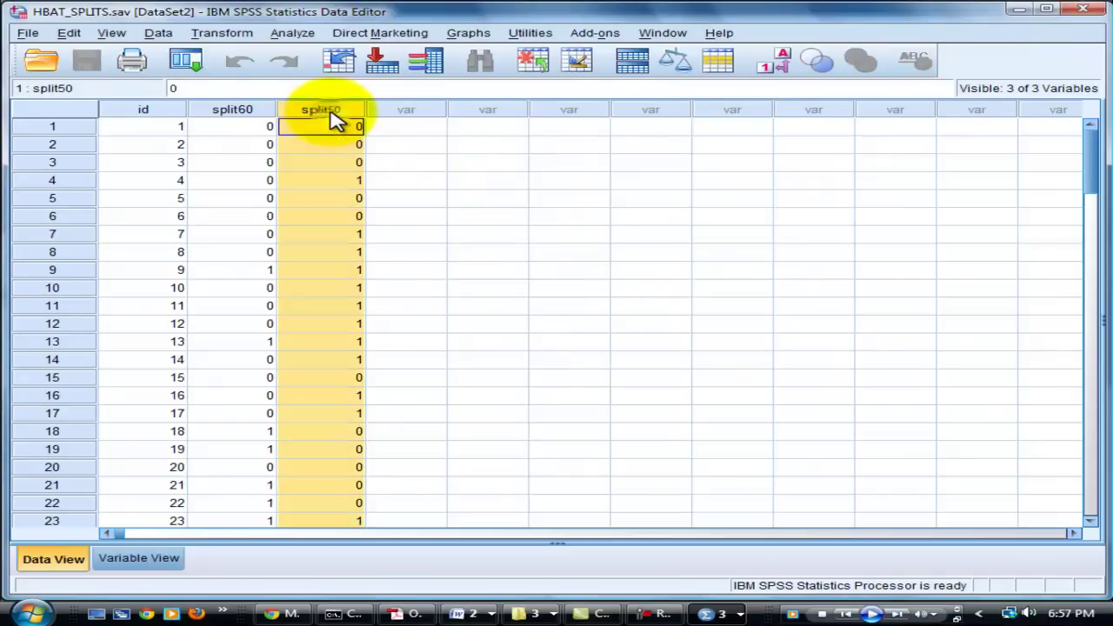
{"action": "right_click", "coordinate": [337, 122]}
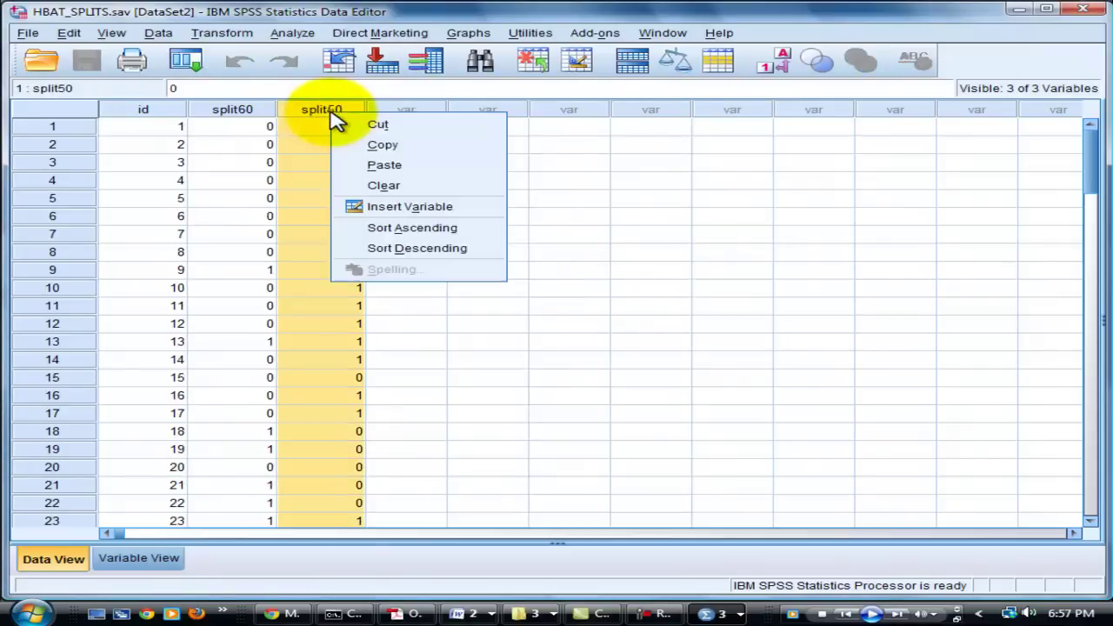
{"action": "left_click", "coordinate": [382, 146]}
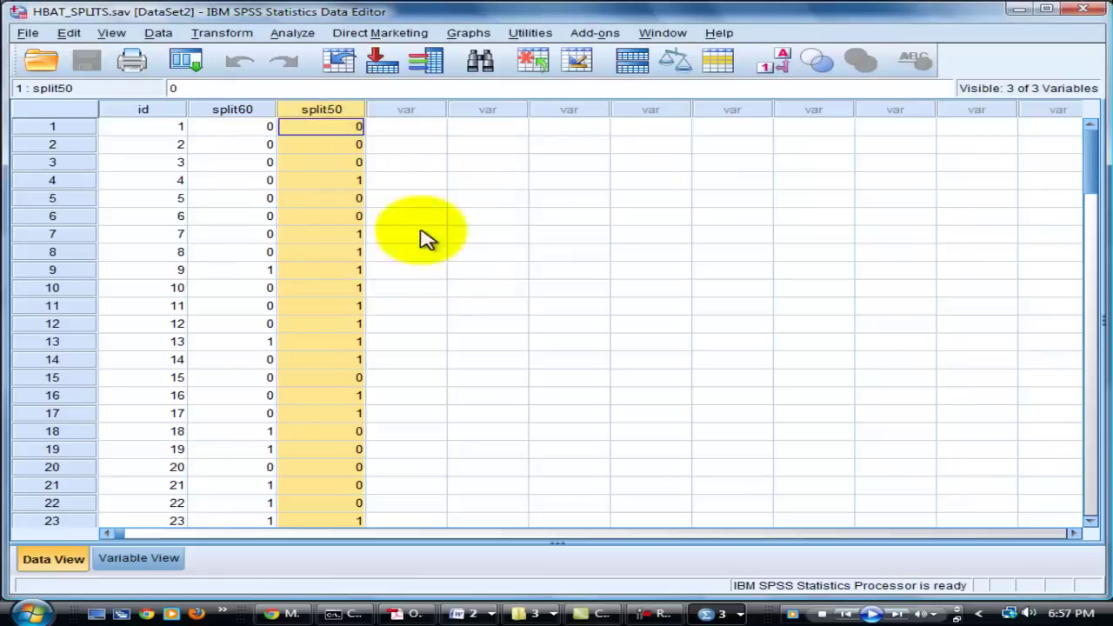
Paste split50 into the first empty column after x23 in HBAT.sav.
{"action": "left_click", "coordinate": [709, 614]}
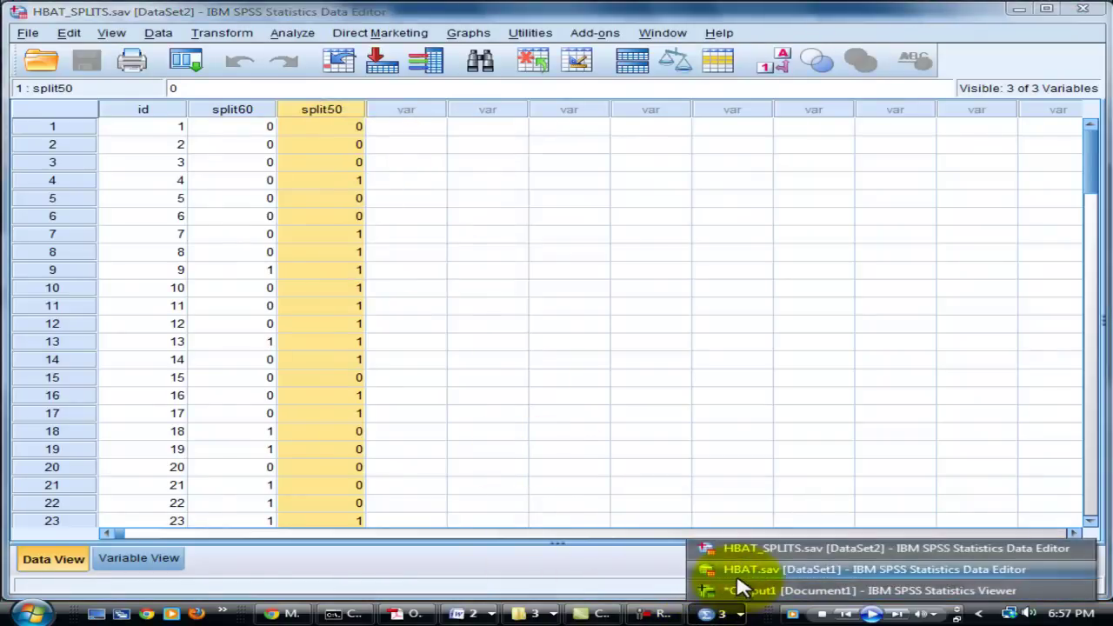
{"action": "left_click", "coordinate": [734, 581]}
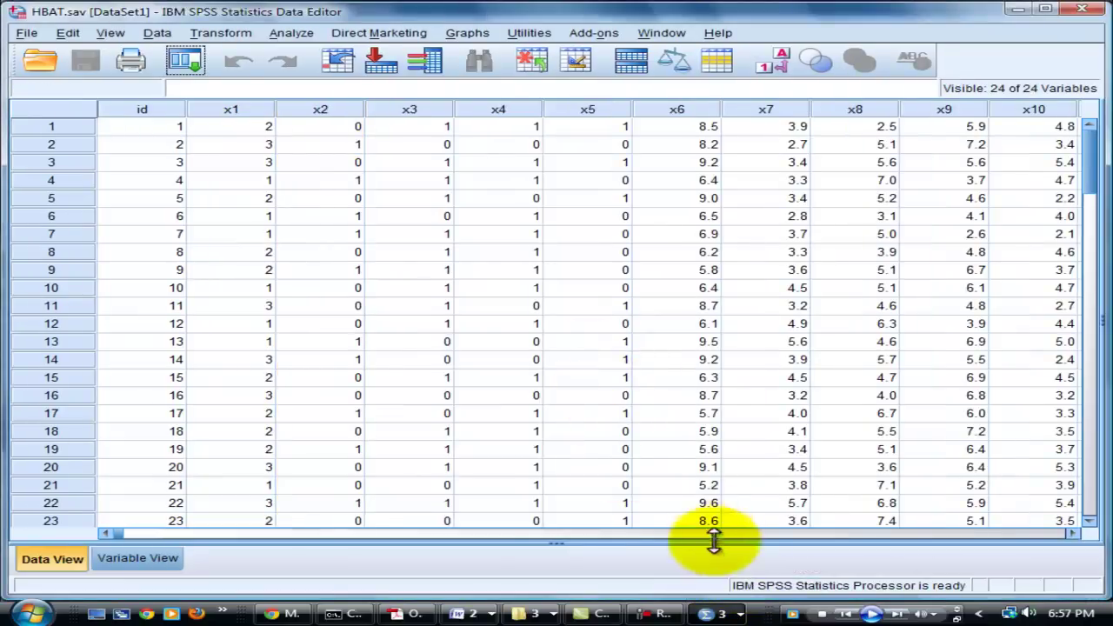
{"action": "left_click", "coordinate": [765, 534]}
{"action": "left_click", "coordinate": [765, 533]}
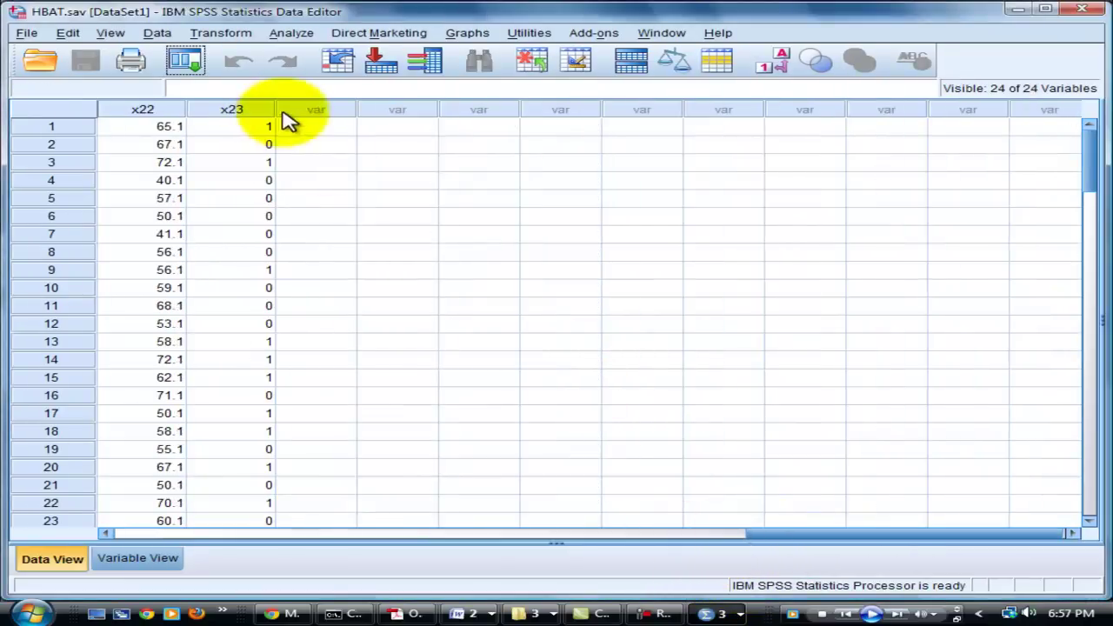
{"action": "left_click", "coordinate": [316, 109]}
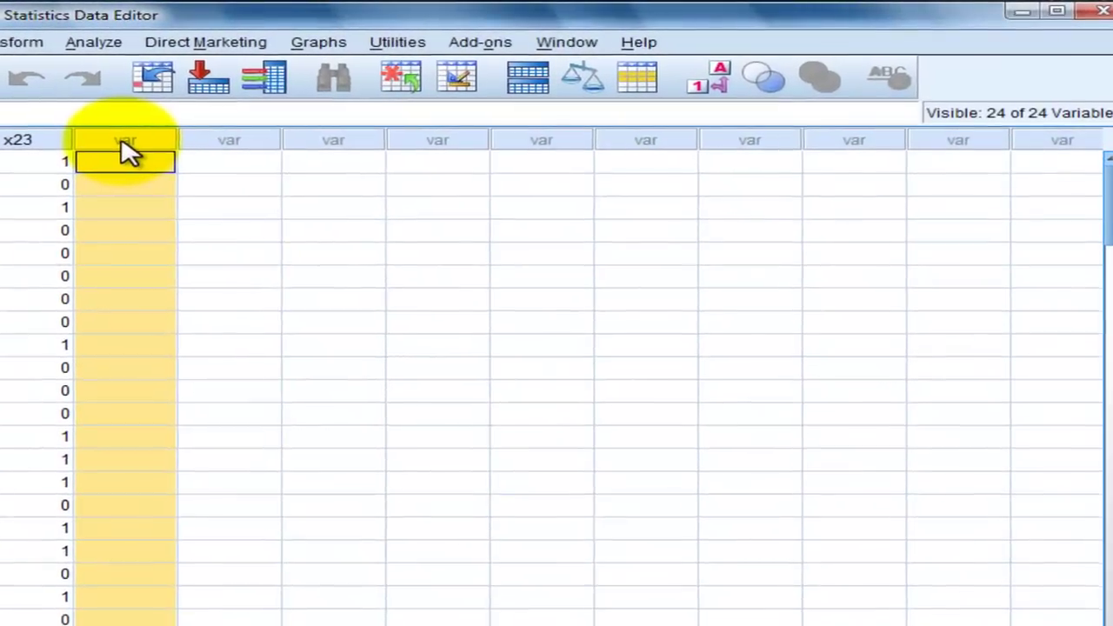
{"action": "right_click", "coordinate": [316, 120]}
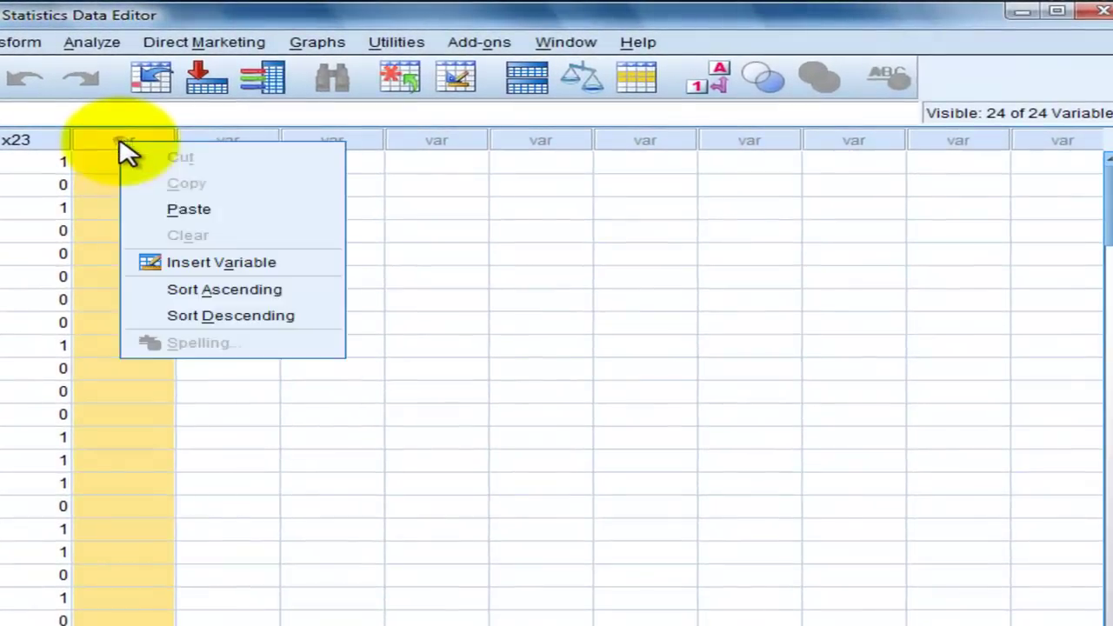
{"action": "left_click", "coordinate": [192, 216]}
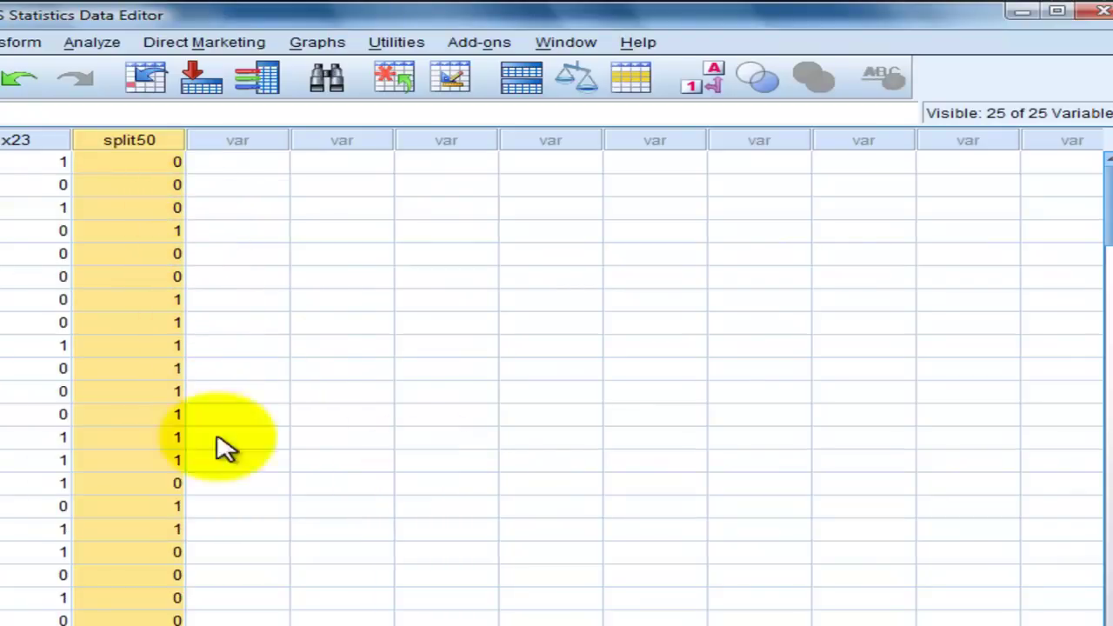
Start a Factor analysis with variables X6 through X18 as analysis variables.
{"action": "left_click", "coordinate": [91, 46]}
{"action": "mouse_move", "coordinate": [313, 369]}
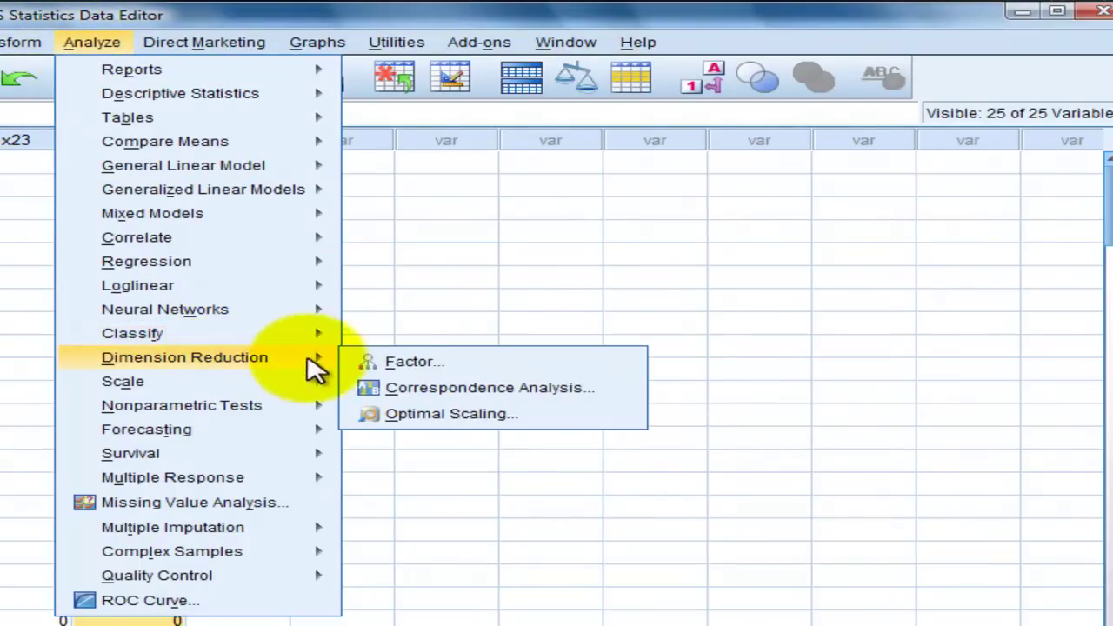
{"action": "left_click", "coordinate": [393, 360]}
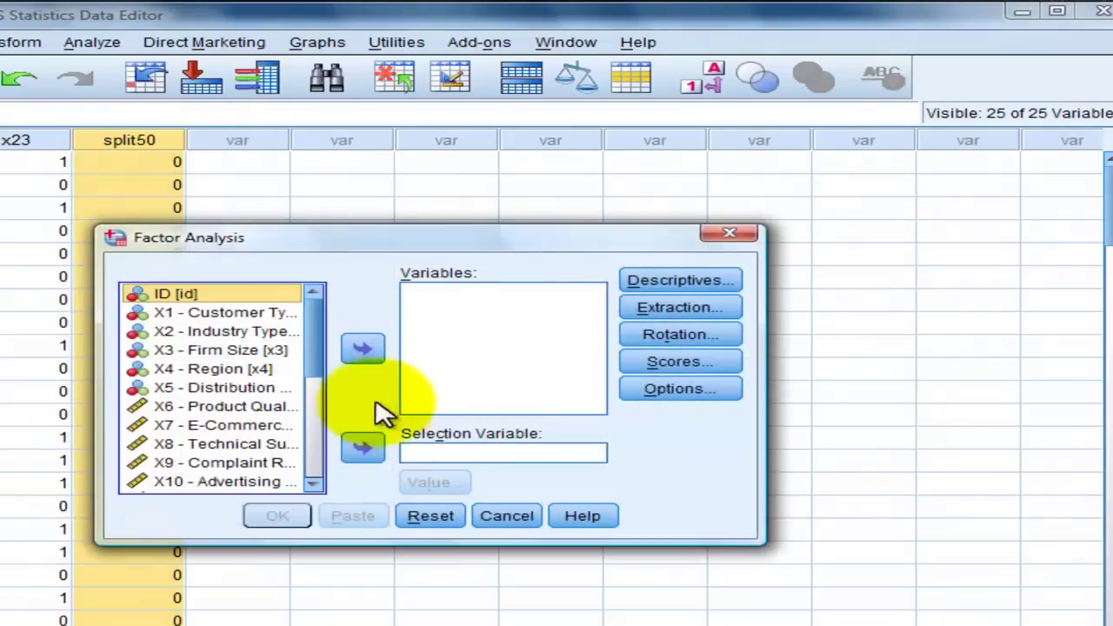
{"action": "left_click", "coordinate": [254, 406]}
{"action": "scroll", "coordinate": [320, 391], "scroll_direction": "down", "scroll_amount": 1}
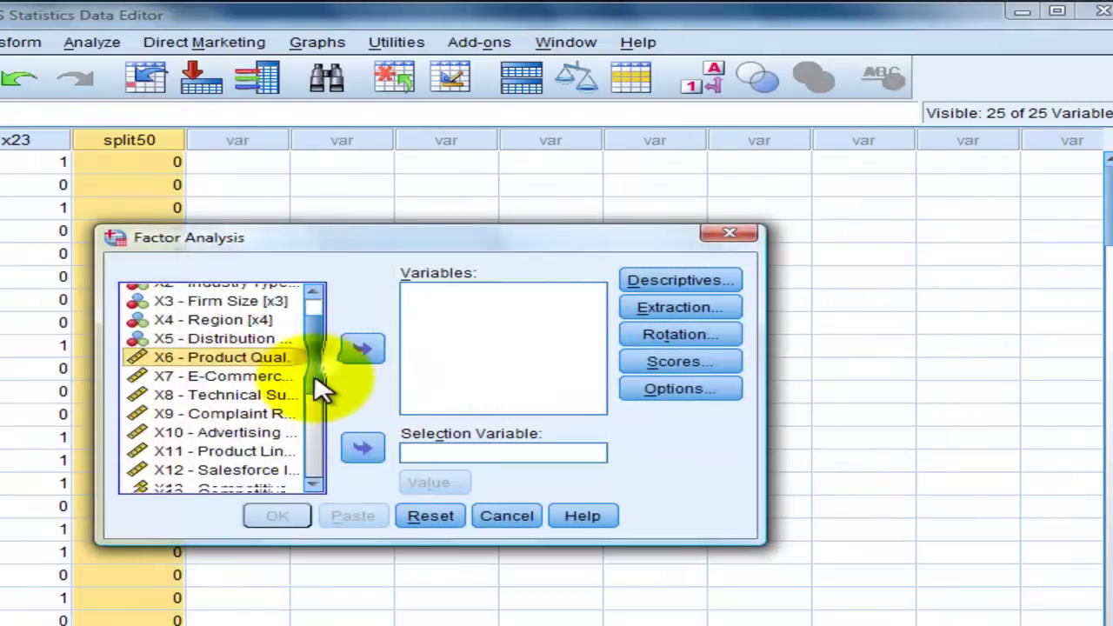
{"action": "scroll", "coordinate": [317, 426], "scroll_direction": "down", "scroll_amount": 4}
{"action": "left_click", "coordinate": [243, 382], "text": "shift"}
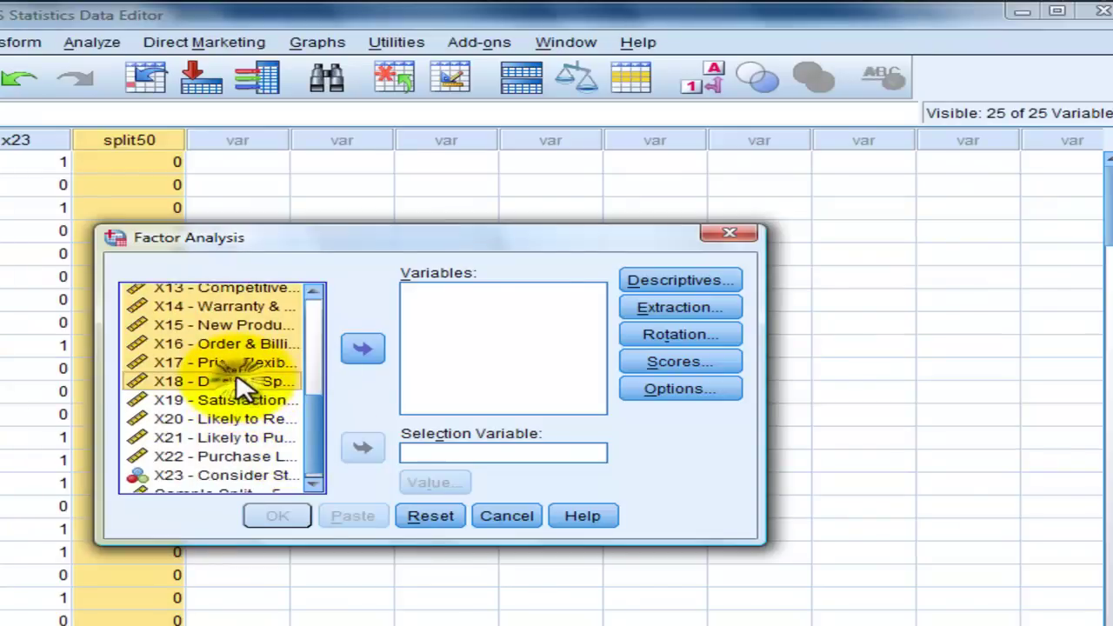
{"action": "left_click", "coordinate": [364, 350]}
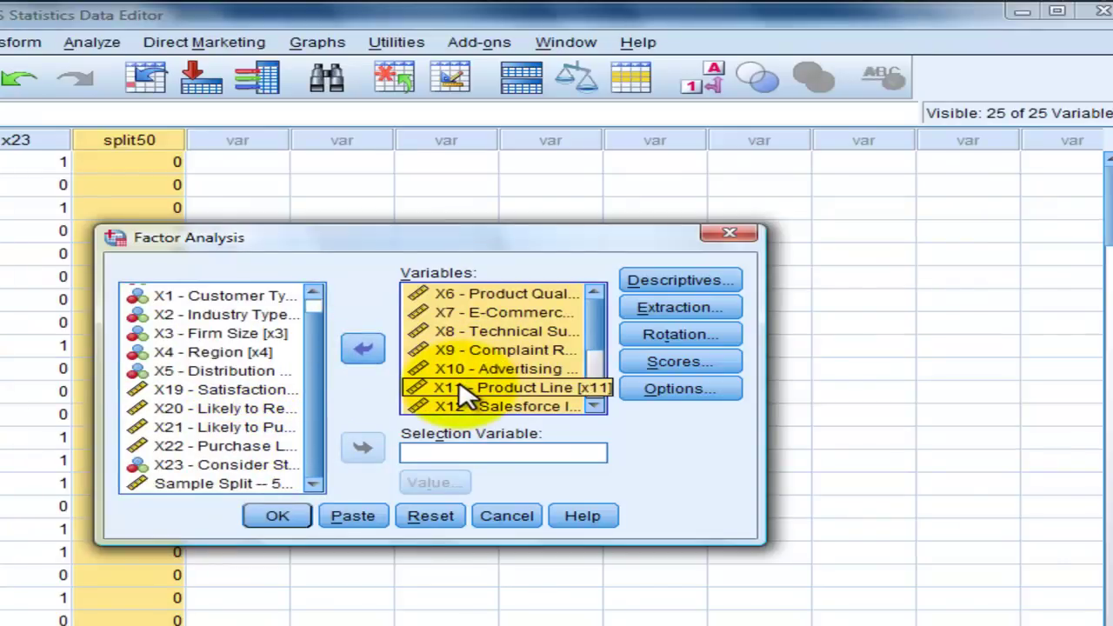
Remove X11, X15 and X17 from the analysis variables.
{"action": "left_click", "coordinate": [470, 392]}
{"action": "left_click", "coordinate": [365, 352]}
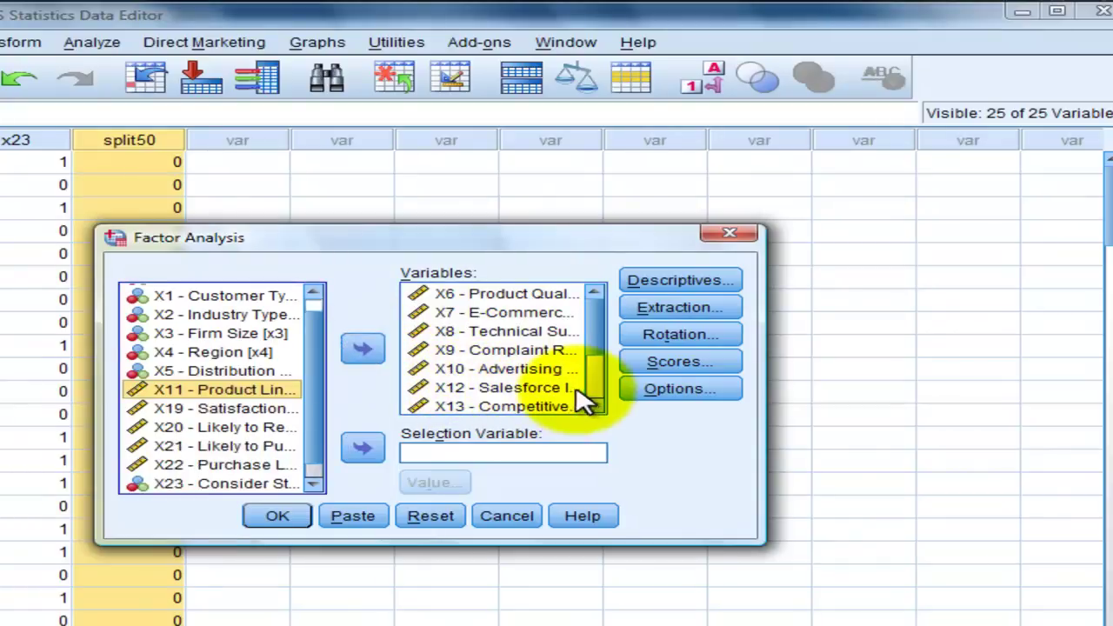
{"action": "scroll", "coordinate": [585, 401], "scroll_direction": "down", "scroll_amount": 2}
{"action": "left_click", "coordinate": [452, 350]}
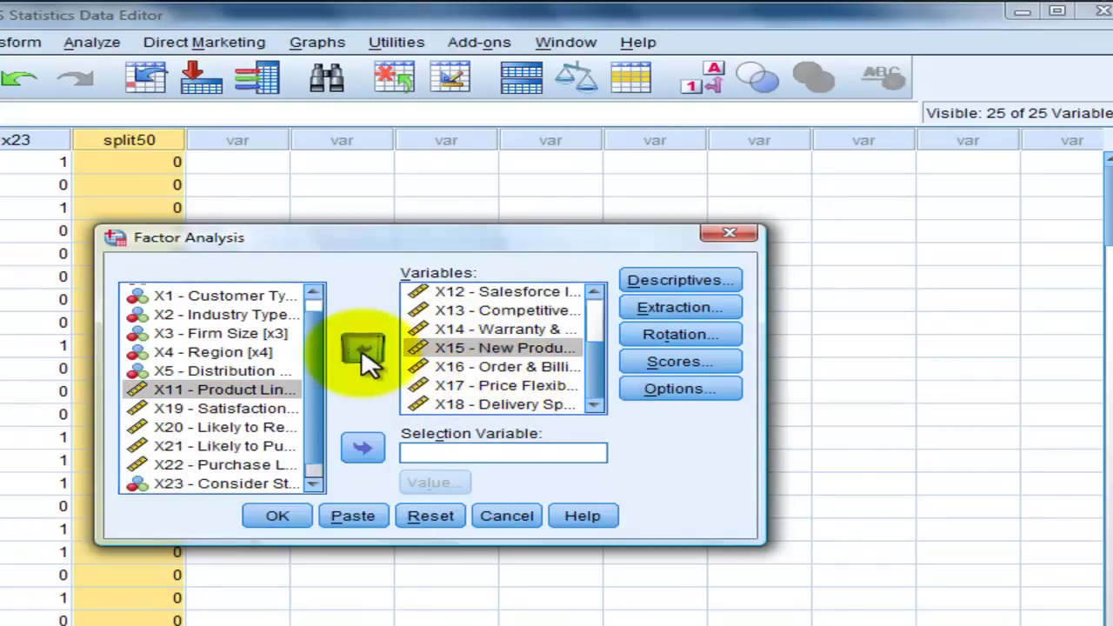
{"action": "left_click", "coordinate": [365, 352]}
{"action": "left_click", "coordinate": [509, 385]}
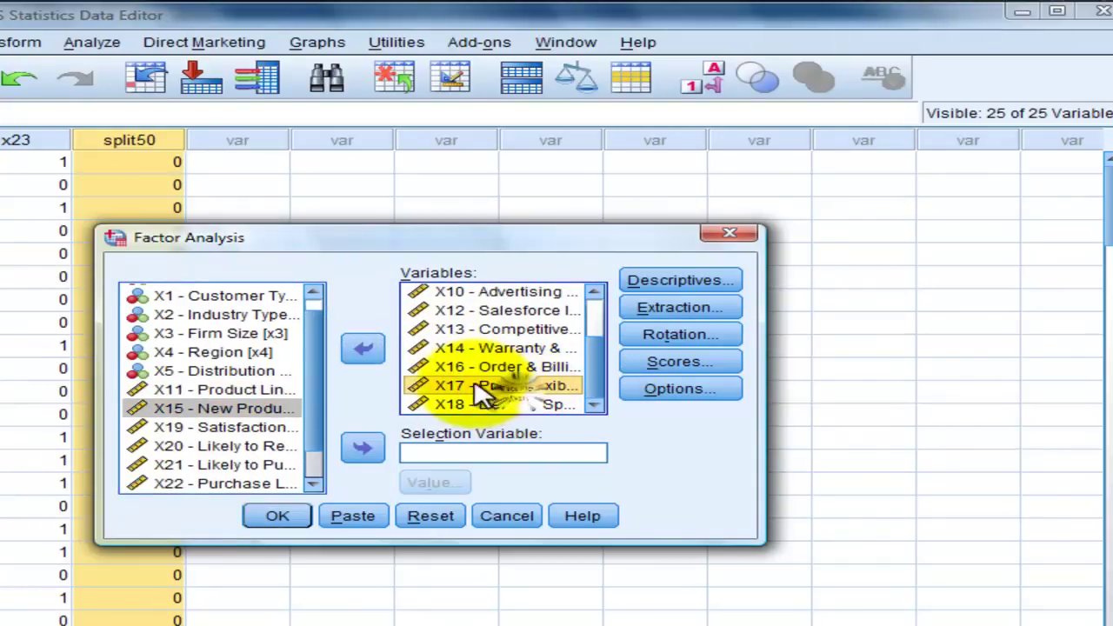
{"action": "left_click", "coordinate": [365, 352]}
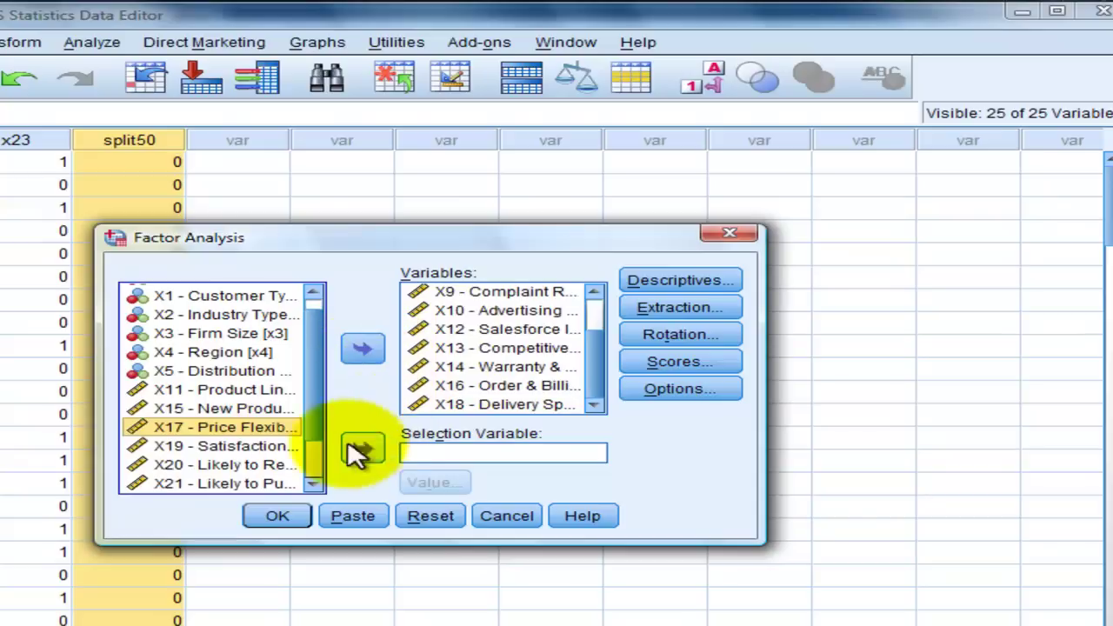
{"action": "scroll", "coordinate": [332, 463], "scroll_direction": "down", "scroll_amount": 1}
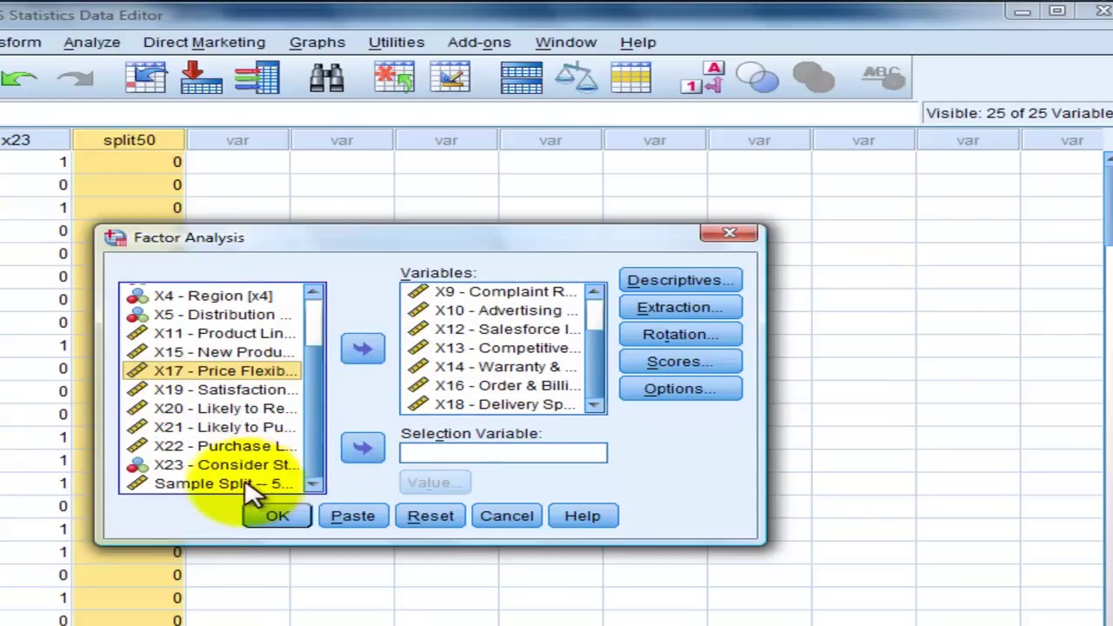
Make Sample Split (split50) the selection variable, selecting cases where it equals 0.
{"action": "left_click", "coordinate": [193, 485]}
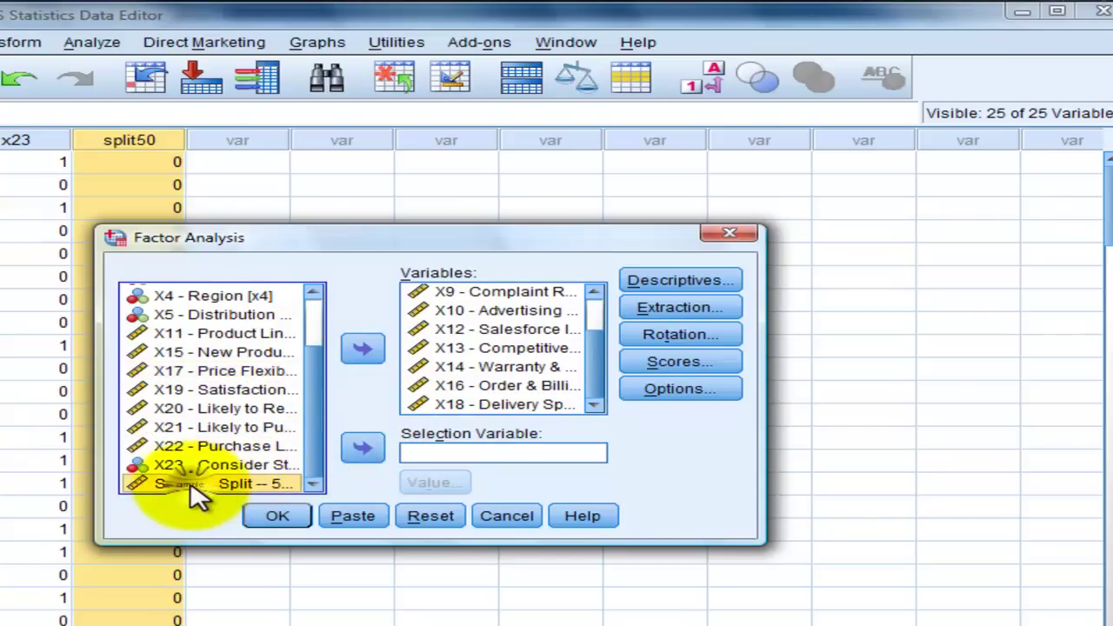
{"action": "left_click", "coordinate": [365, 452]}
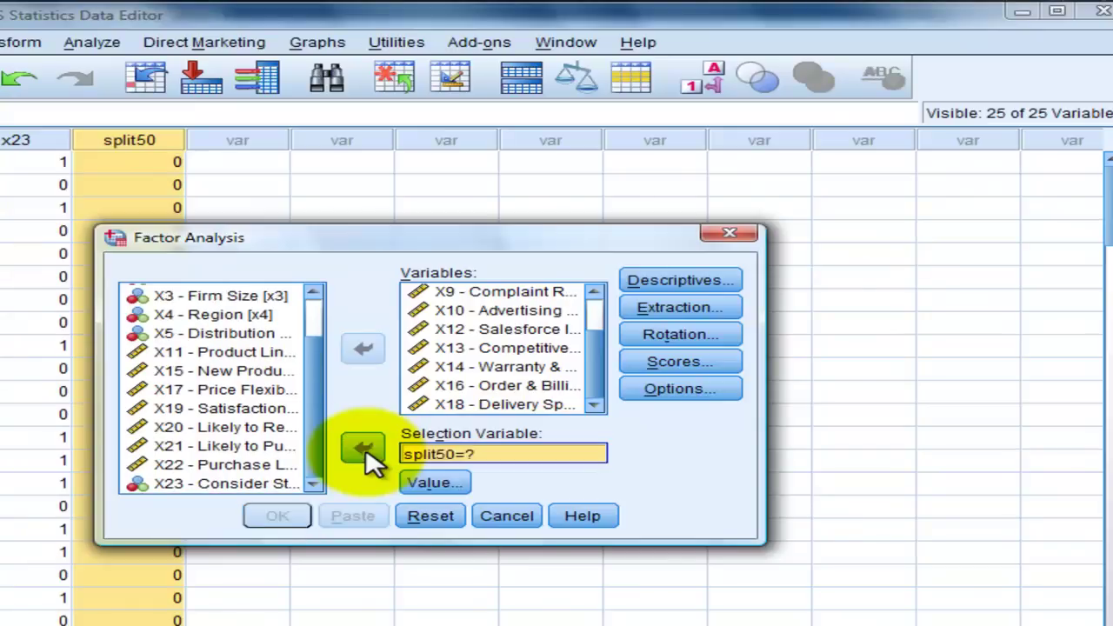
{"action": "left_click", "coordinate": [435, 483]}
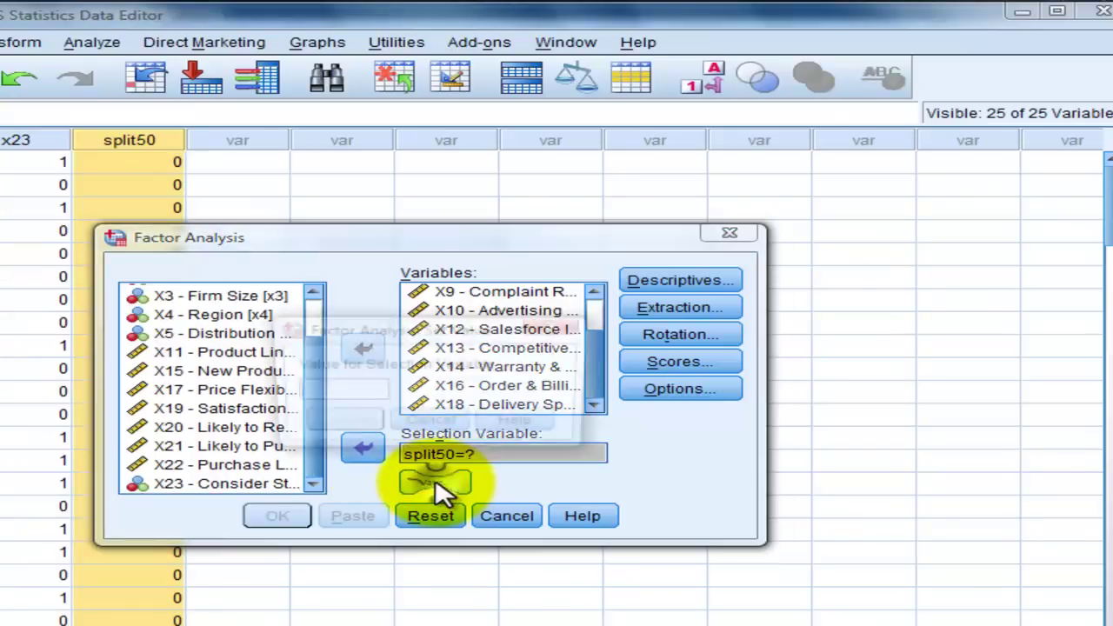
{"action": "type", "text": "0"}
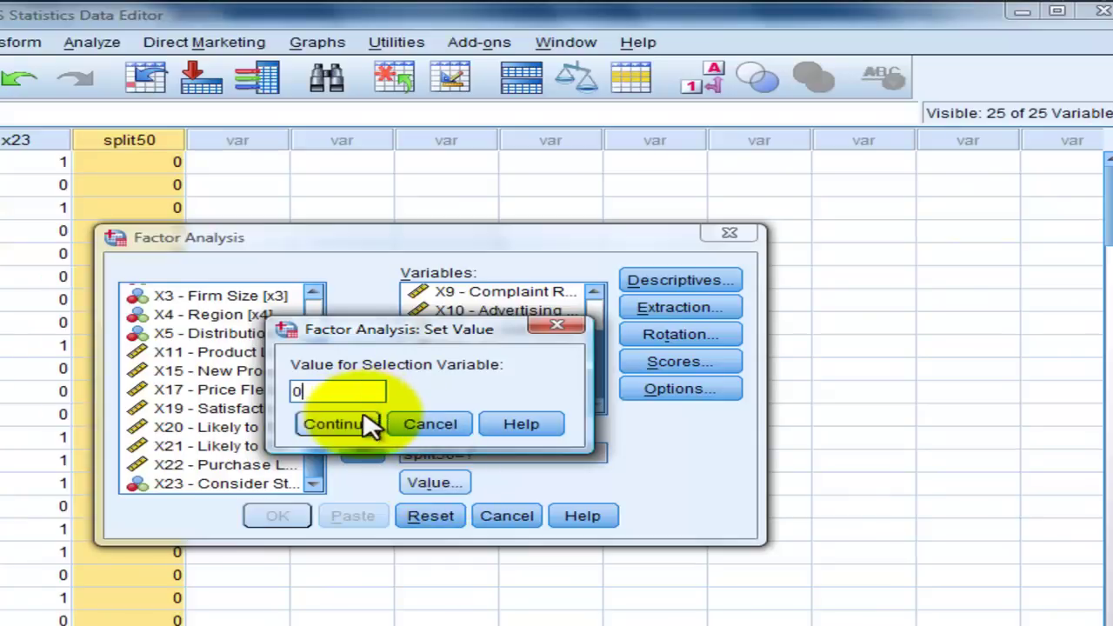
{"action": "left_click", "coordinate": [361, 428]}
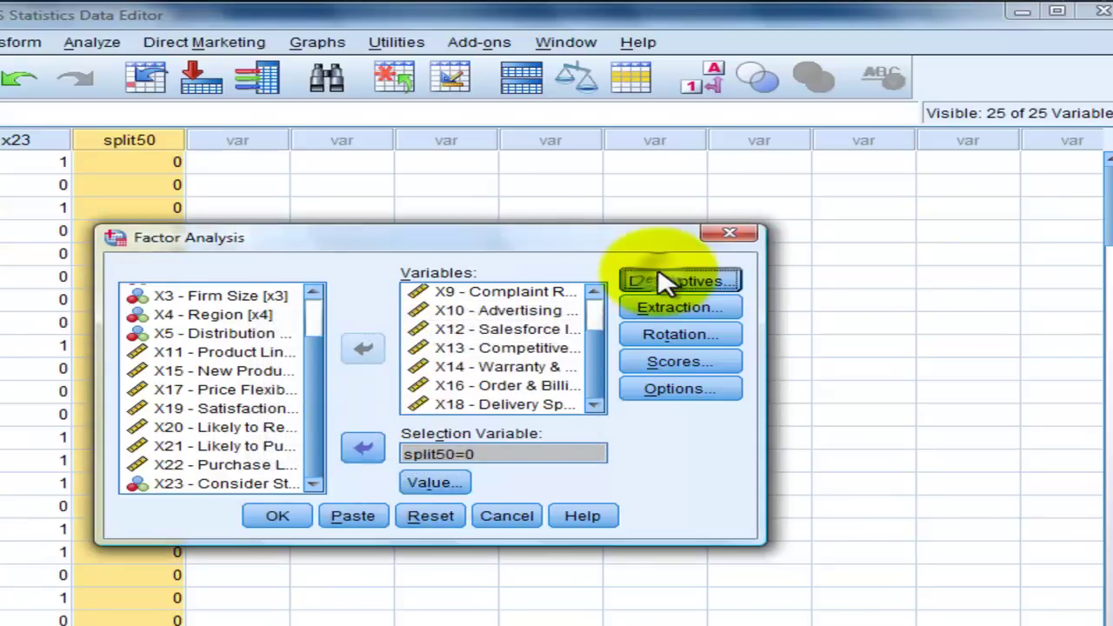
Request correlation coefficients, significance levels, KMO and Bartlett's test, and anti-image matrices.
{"action": "left_click", "coordinate": [665, 280]}
{"action": "left_click", "coordinate": [346, 401]}
{"action": "left_click", "coordinate": [348, 419]}
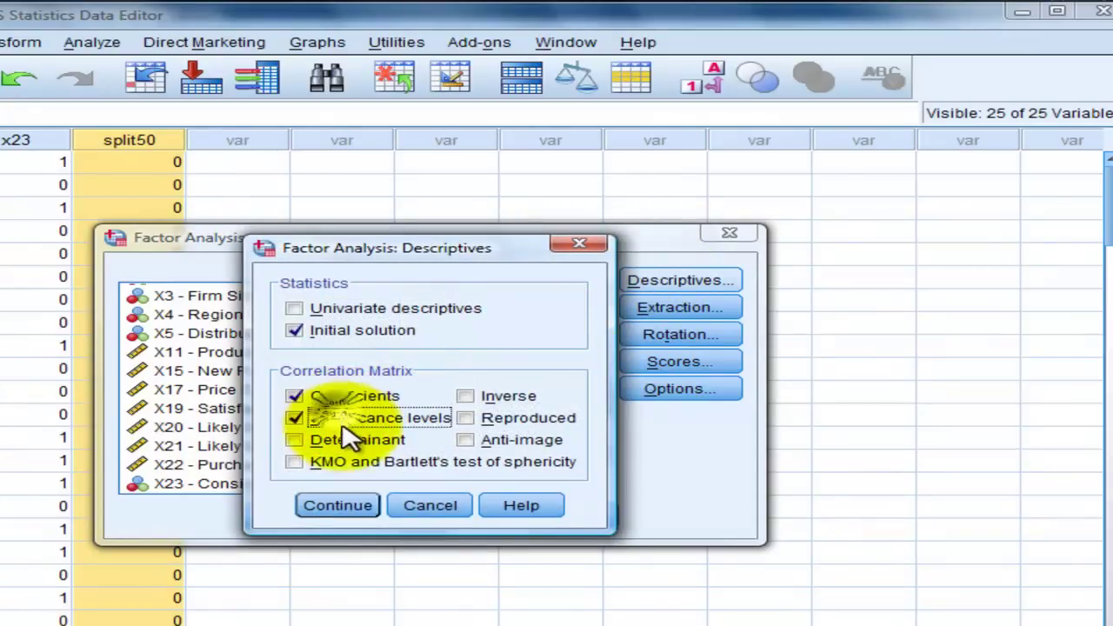
{"action": "left_click", "coordinate": [300, 462]}
{"action": "left_click", "coordinate": [466, 442]}
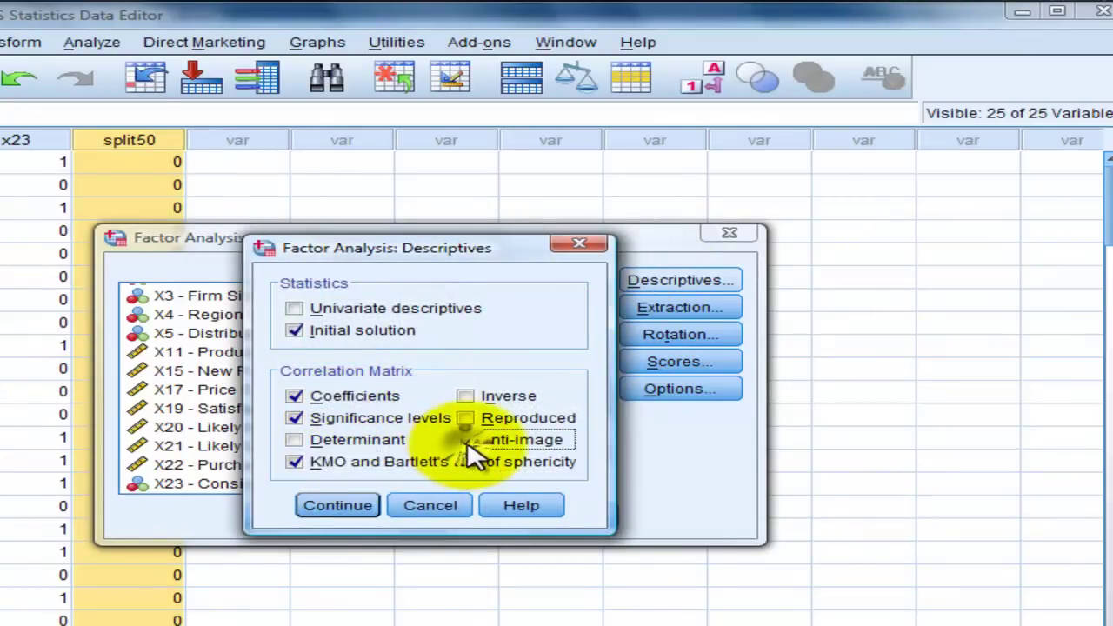
{"action": "left_click", "coordinate": [367, 506]}
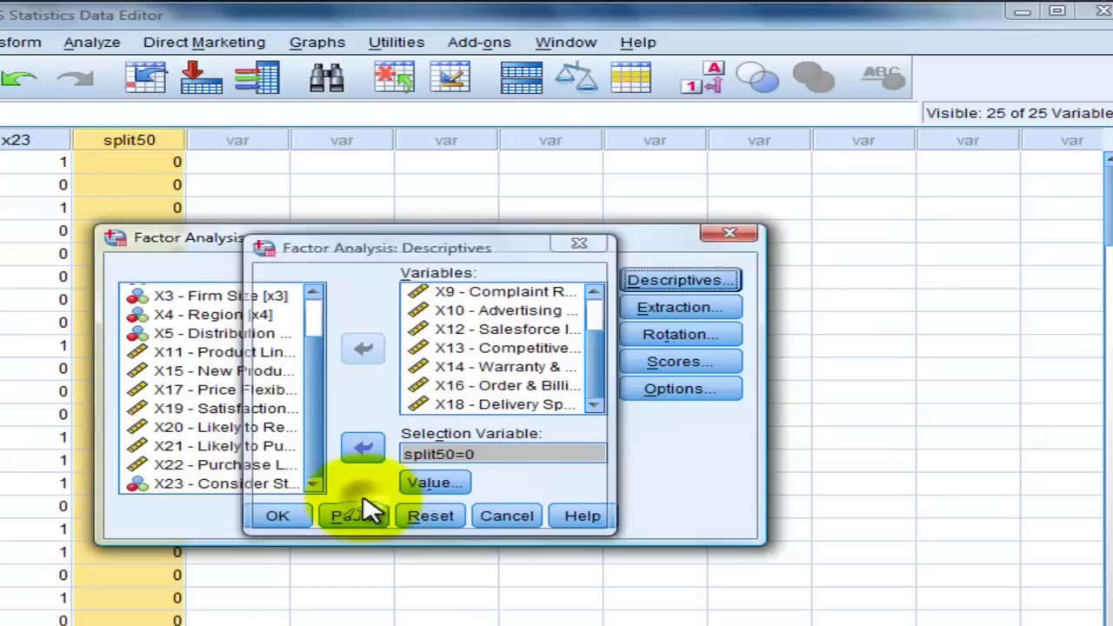
Extract a fixed number of 4 factors and include a scree plot.
{"action": "left_click", "coordinate": [673, 335]}
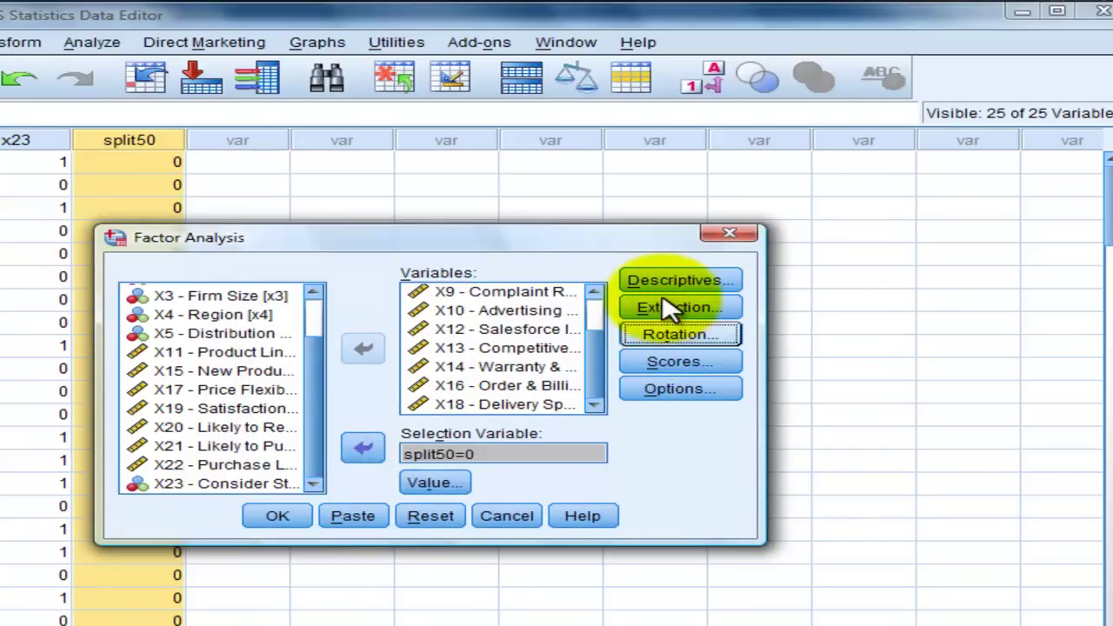
{"action": "left_click", "coordinate": [677, 306]}
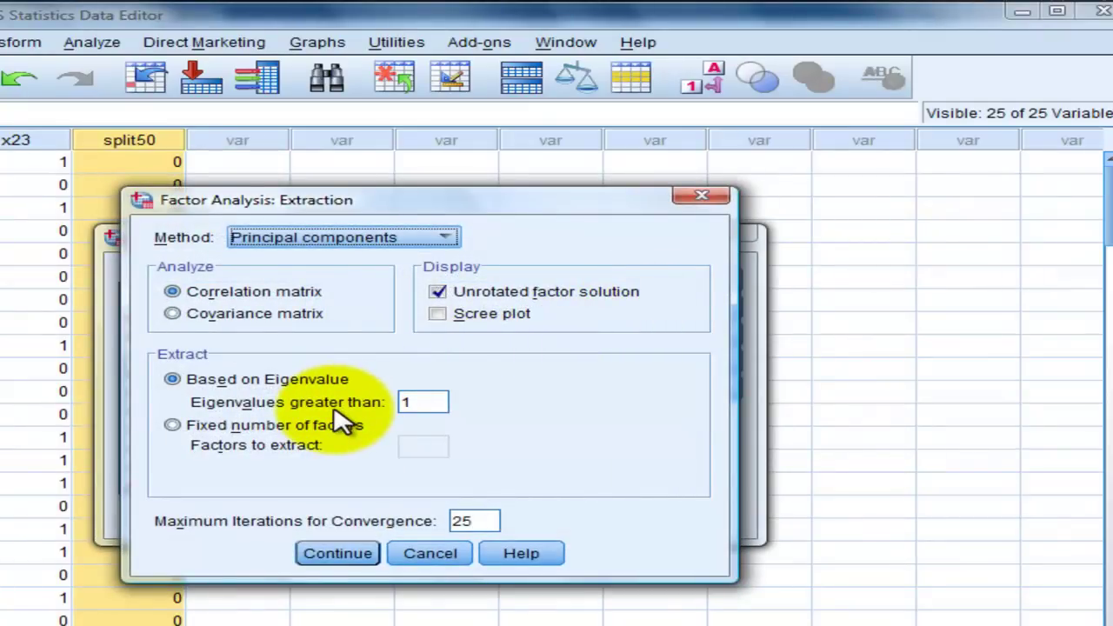
{"action": "left_click", "coordinate": [193, 424]}
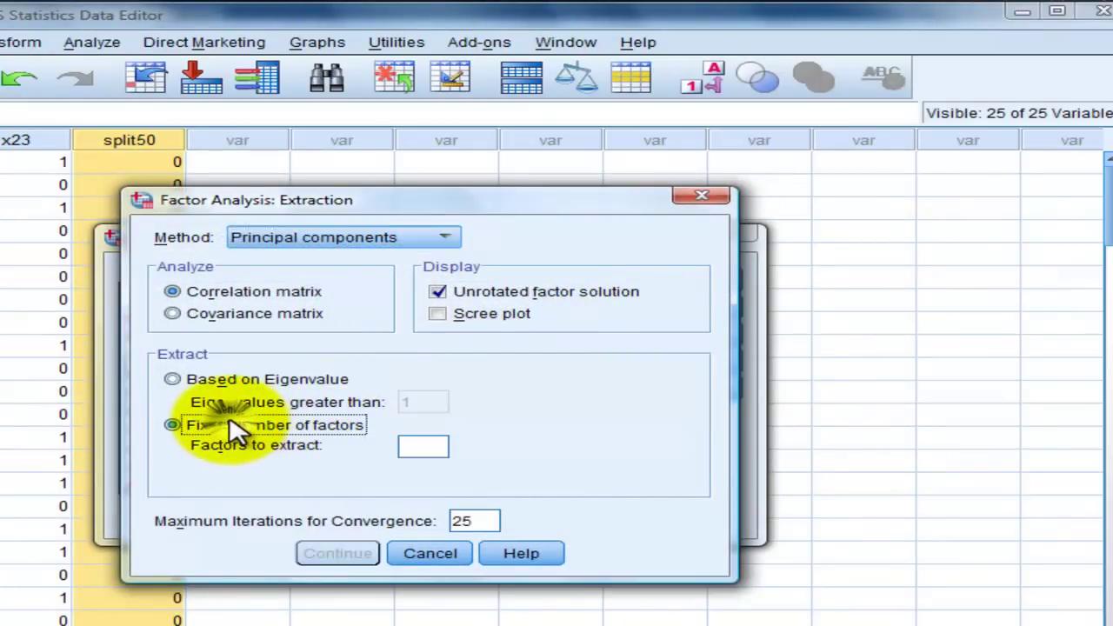
{"action": "left_click", "coordinate": [420, 445]}
{"action": "type", "text": "4"}
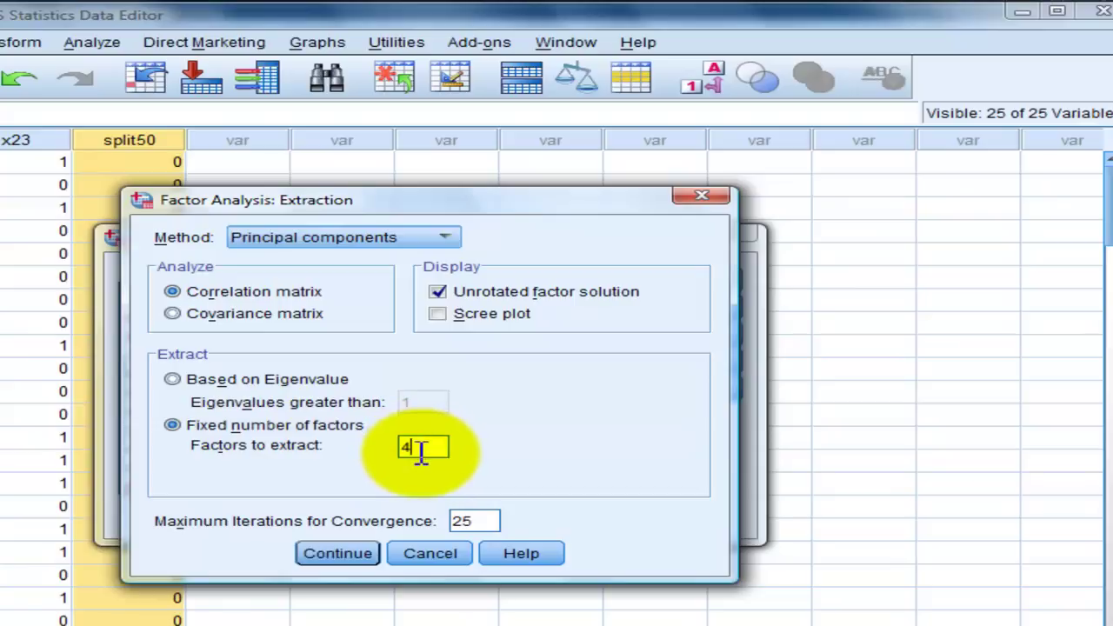
{"action": "left_click", "coordinate": [465, 314]}
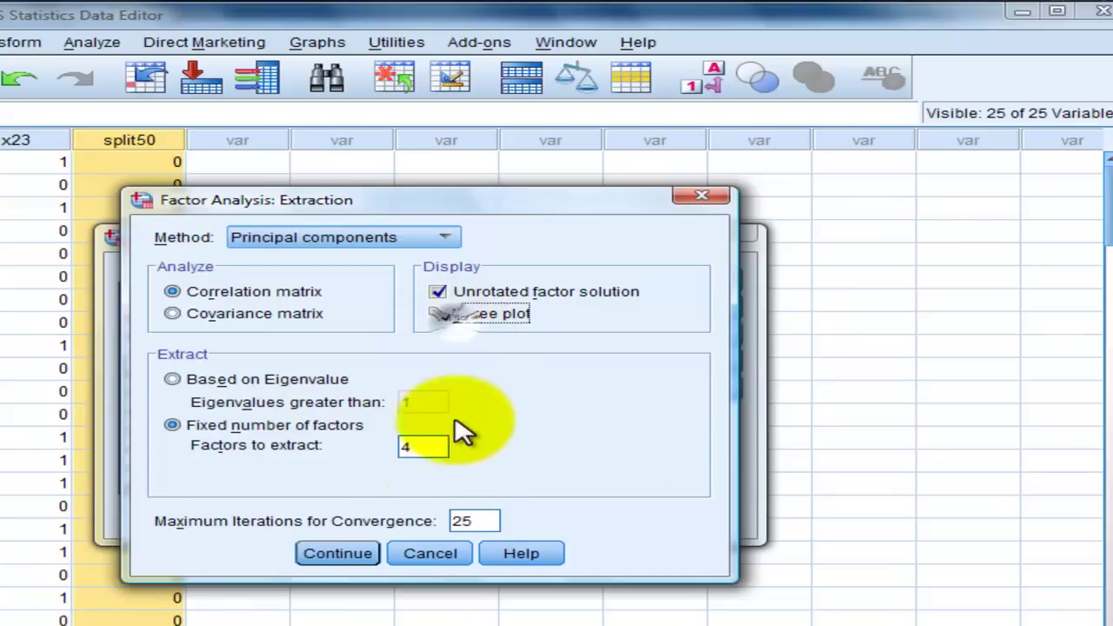
{"action": "left_click", "coordinate": [367, 558]}
Use Varimax rotation with Maximum Iterations for Convergence changed from 25 to 5.
{"action": "left_click", "coordinate": [678, 335]}
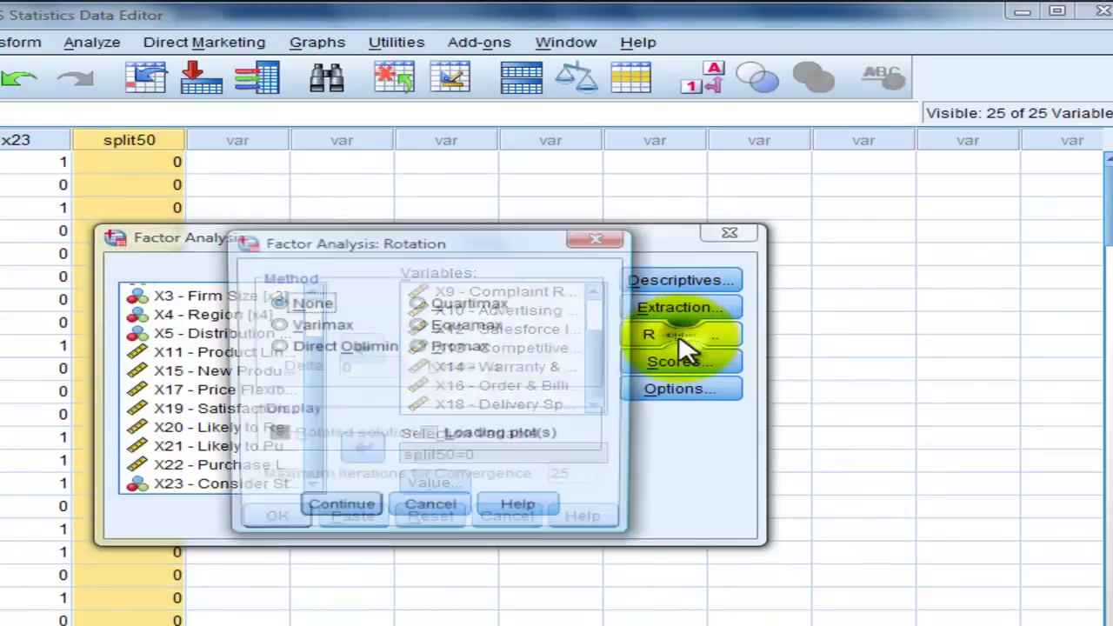
{"action": "left_click", "coordinate": [320, 325]}
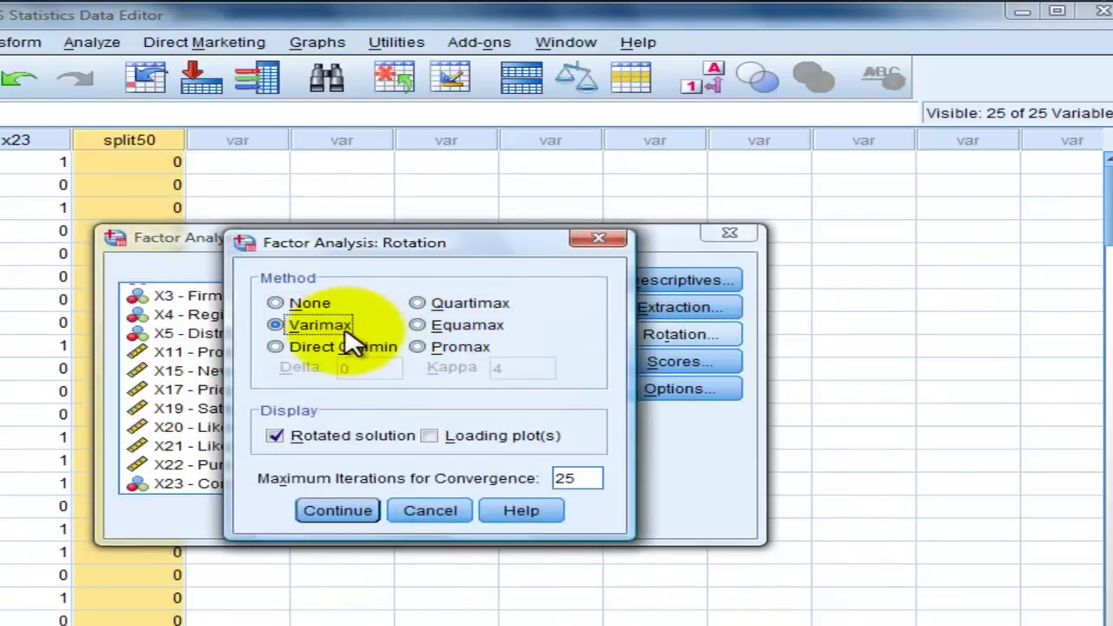
{"action": "double_click", "coordinate": [570, 476]}
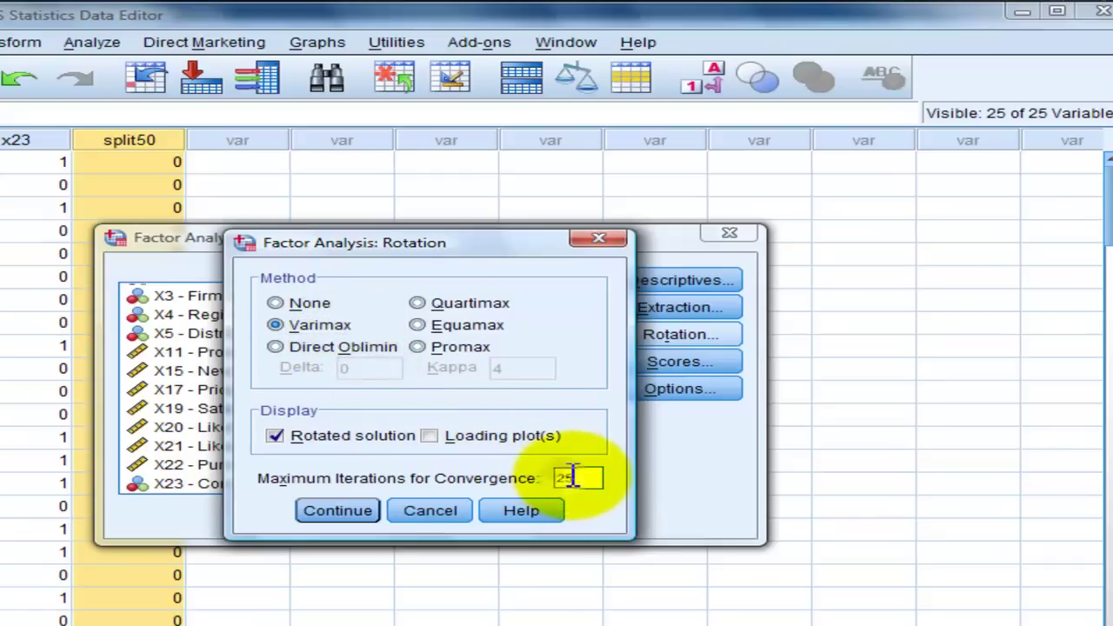
{"action": "type", "text": "5"}
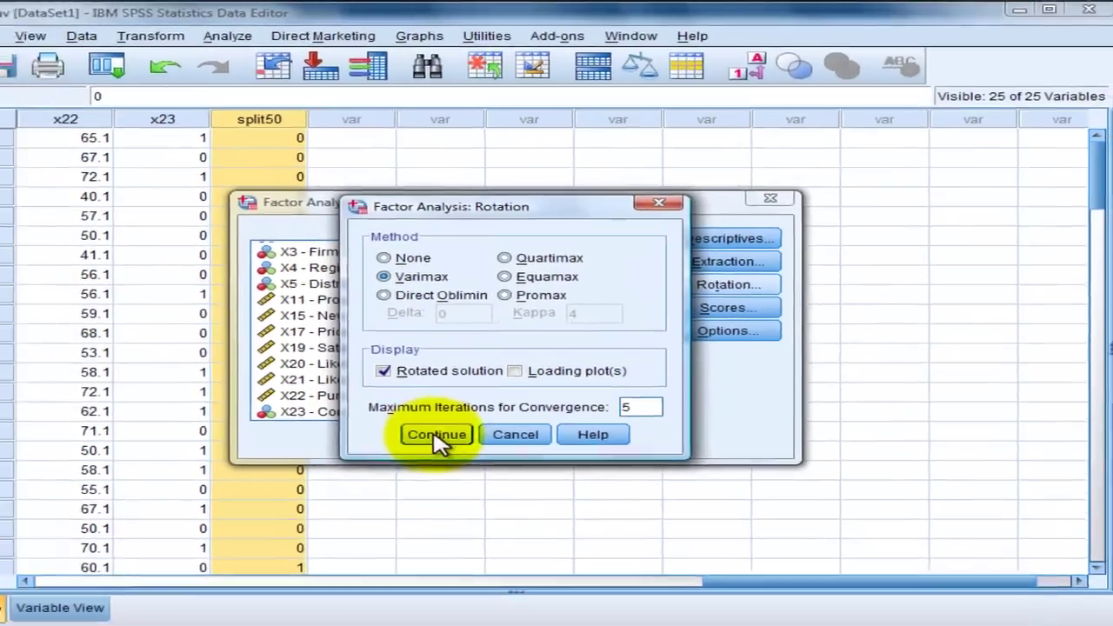
{"action": "left_click", "coordinate": [338, 510]}
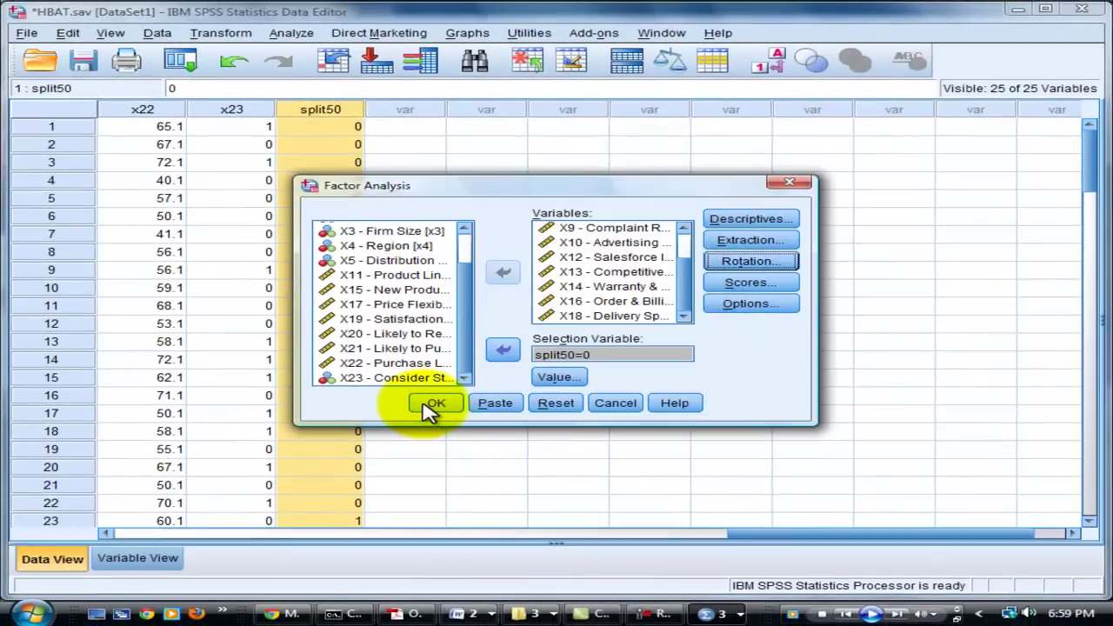
Run the split50=0 factor analysis, scroll through the output tables, then return to HBAT.sav.
{"action": "left_click", "coordinate": [432, 404]}
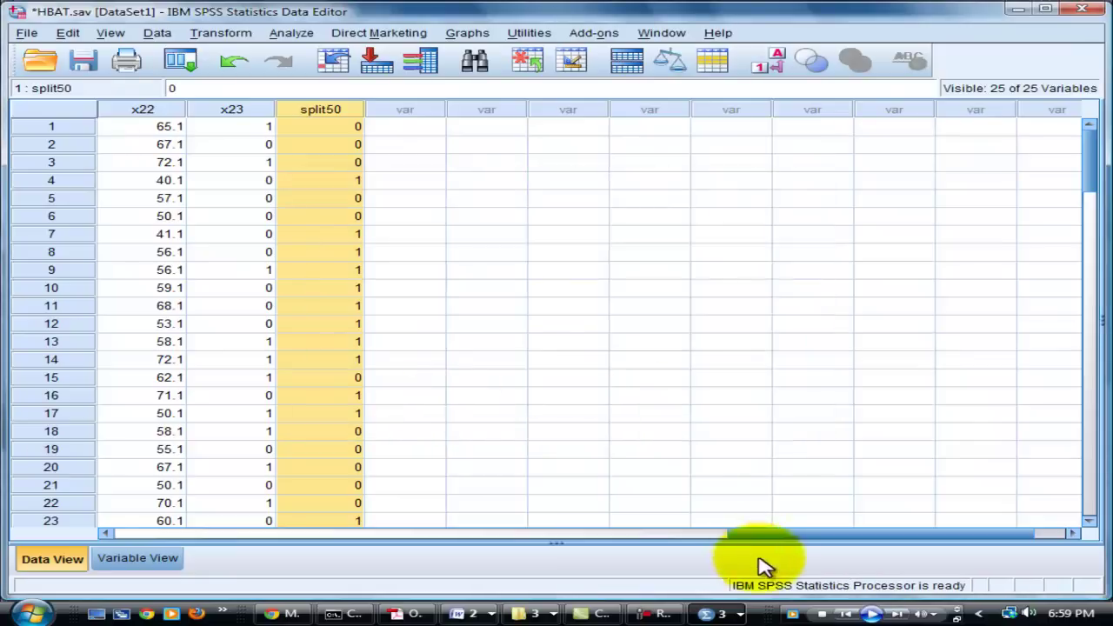
{"action": "left_click", "coordinate": [708, 611]}
{"action": "left_click", "coordinate": [729, 592]}
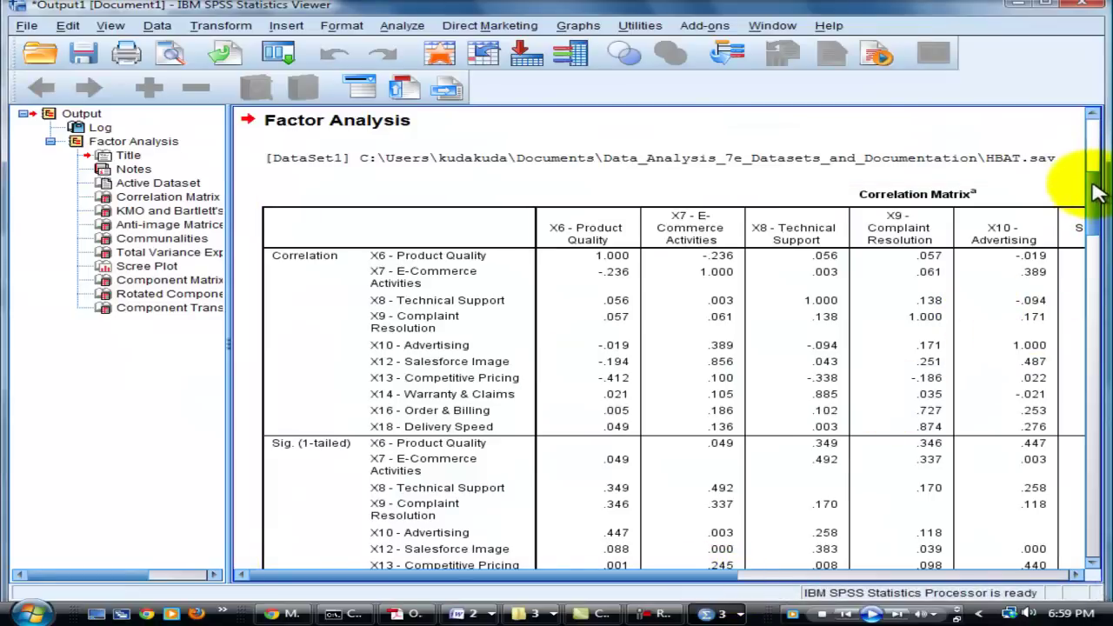
{"action": "left_click_drag", "start_coordinate": [1093, 193], "coordinate": [1062, 522]}
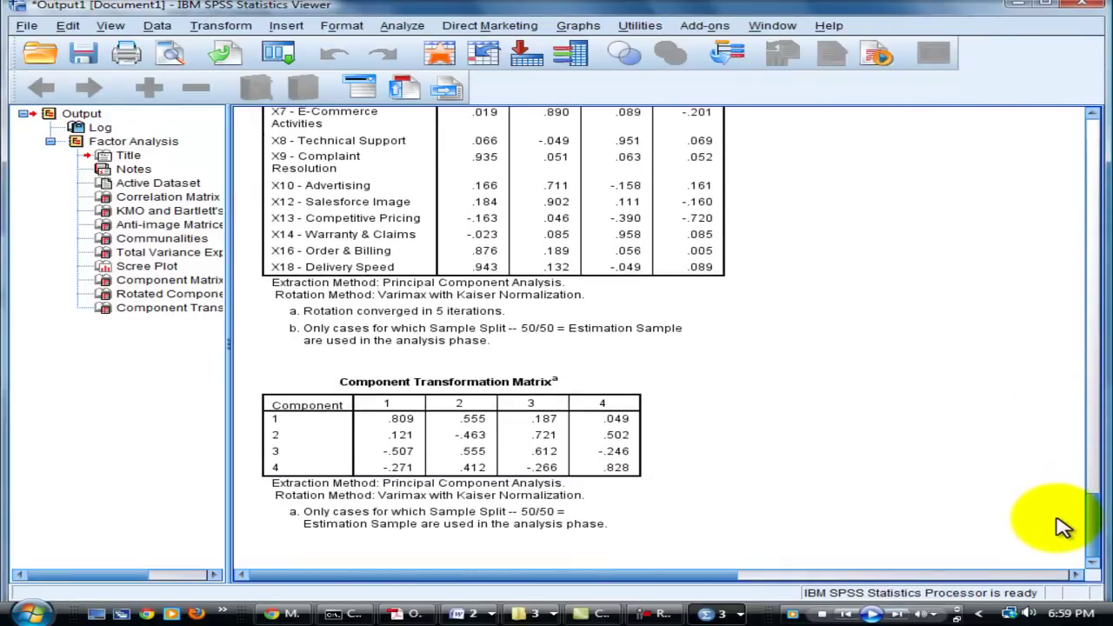
{"action": "scroll", "coordinate": [1062, 526], "scroll_direction": "up", "scroll_amount": 5}
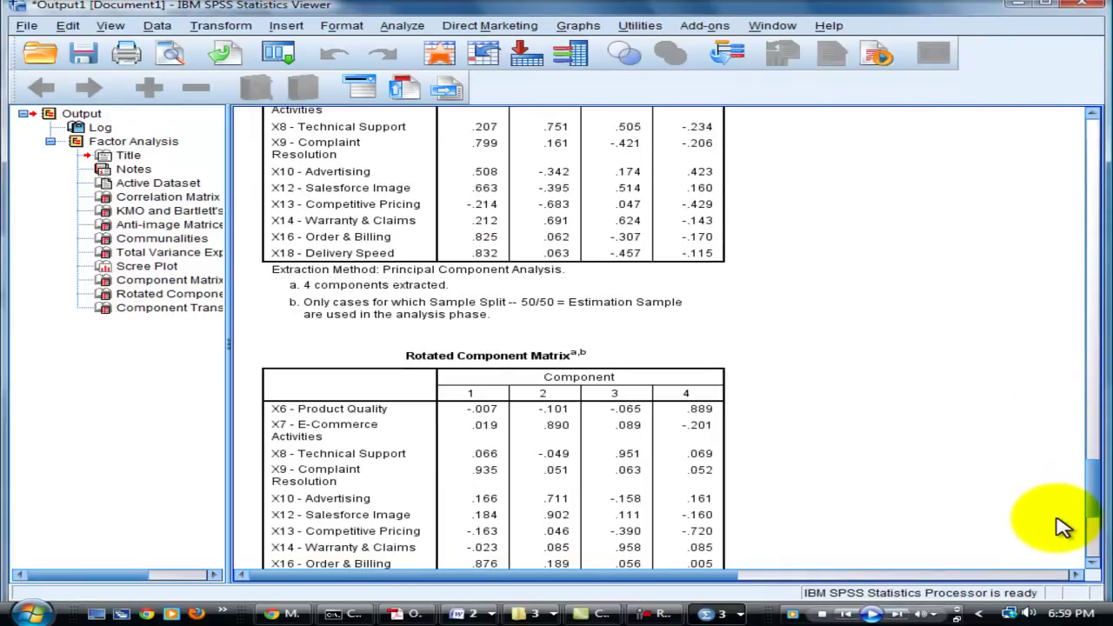
{"action": "left_click", "coordinate": [716, 613]}
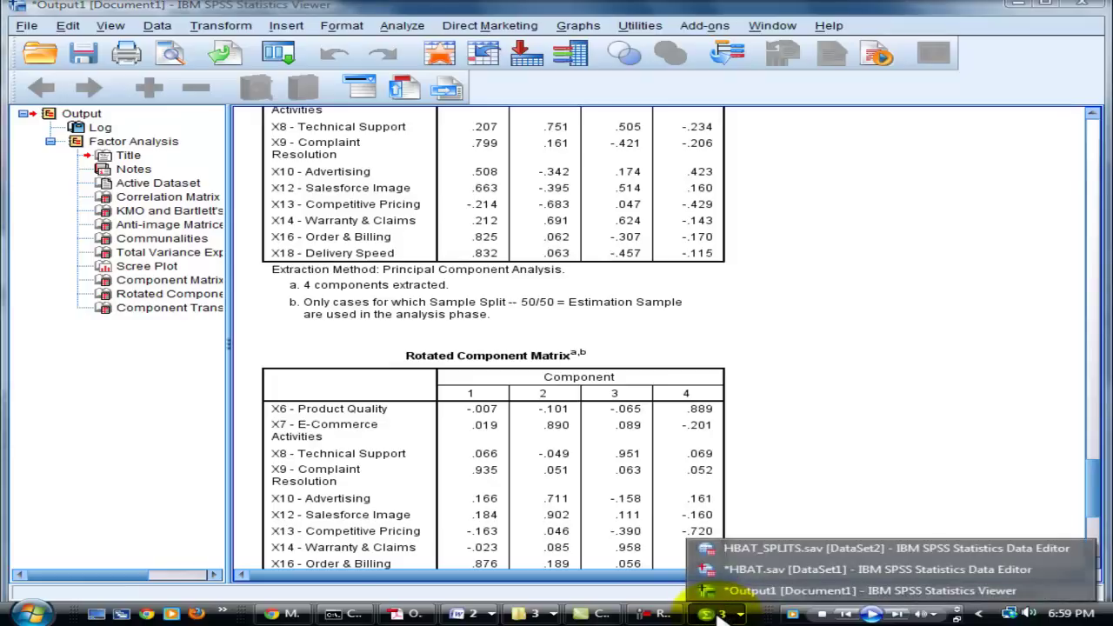
{"action": "left_click", "coordinate": [756, 570]}
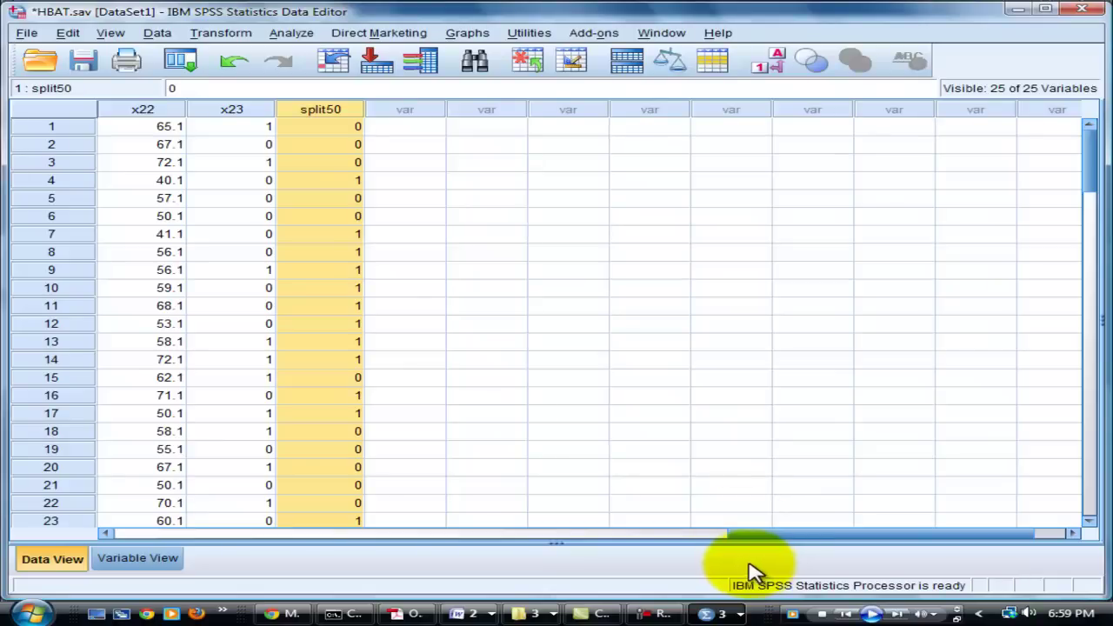
Reopen Factor Analysis and edit the split50 selection value to 1.
{"action": "left_click", "coordinate": [295, 39]}
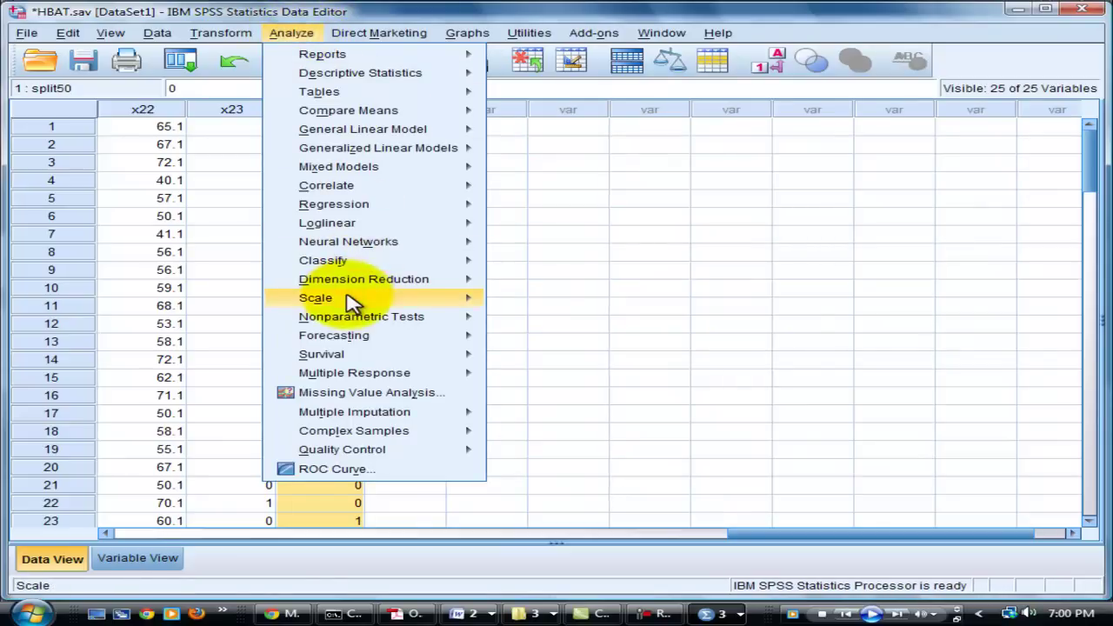
{"action": "mouse_move", "coordinate": [351, 302]}
{"action": "mouse_move", "coordinate": [359, 280]}
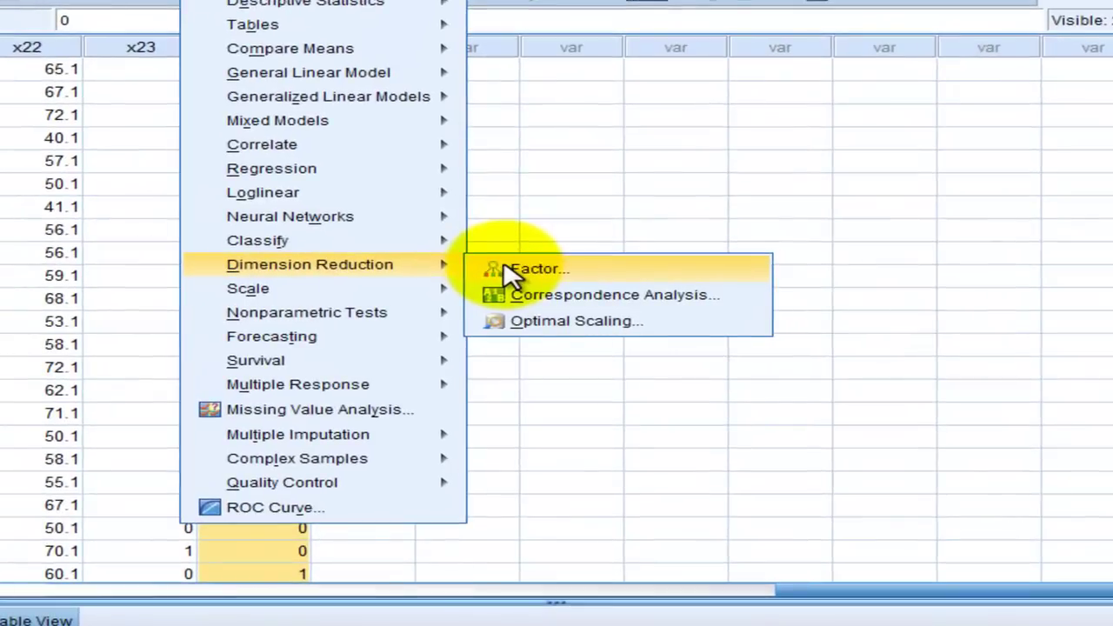
{"action": "left_click", "coordinate": [508, 270]}
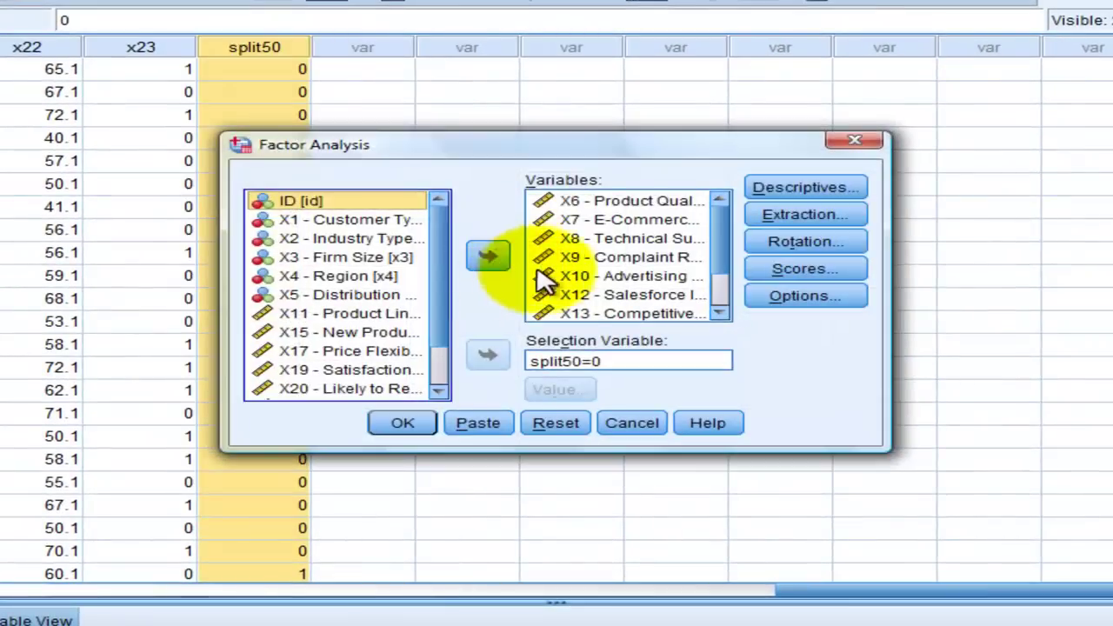
{"action": "left_click", "coordinate": [549, 363]}
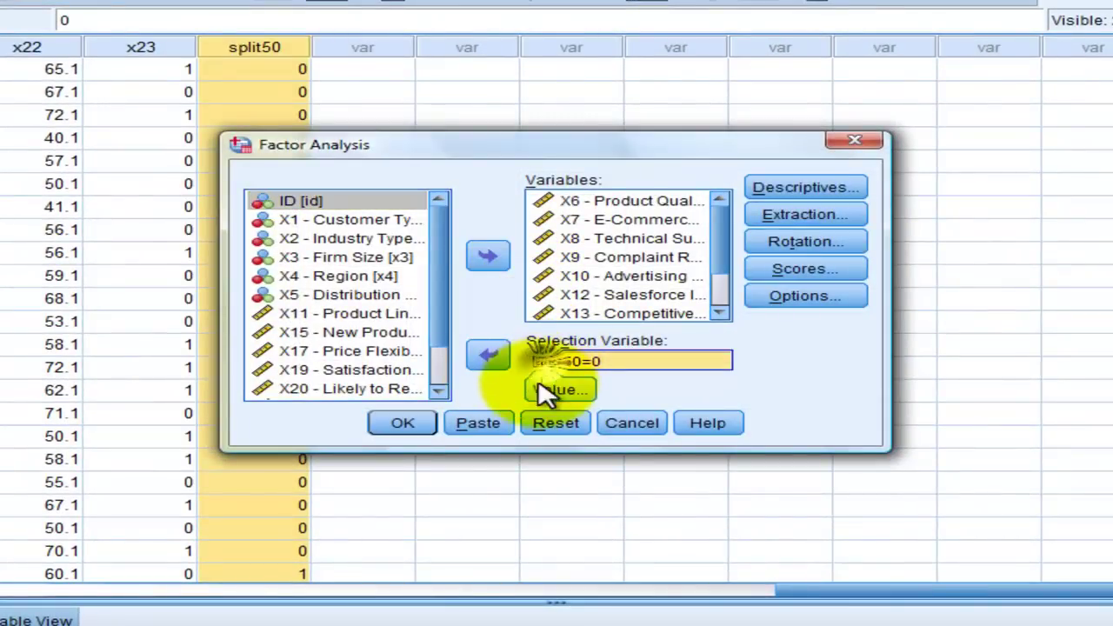
{"action": "left_click", "coordinate": [543, 391]}
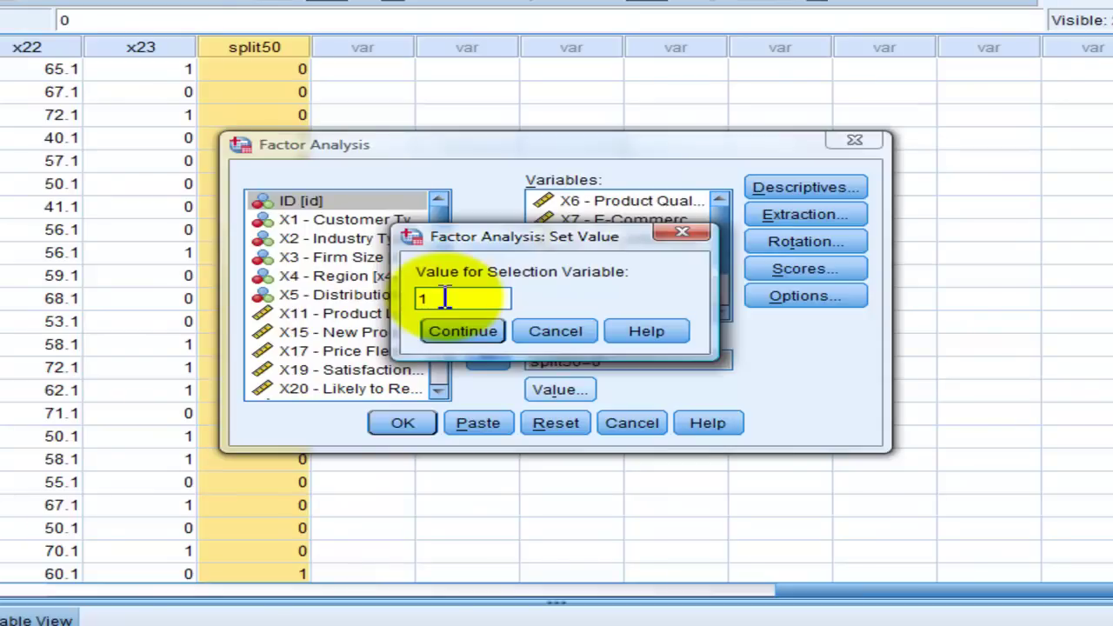
{"action": "left_click", "coordinate": [817, 249]}
{"action": "left_click", "coordinate": [466, 424]}
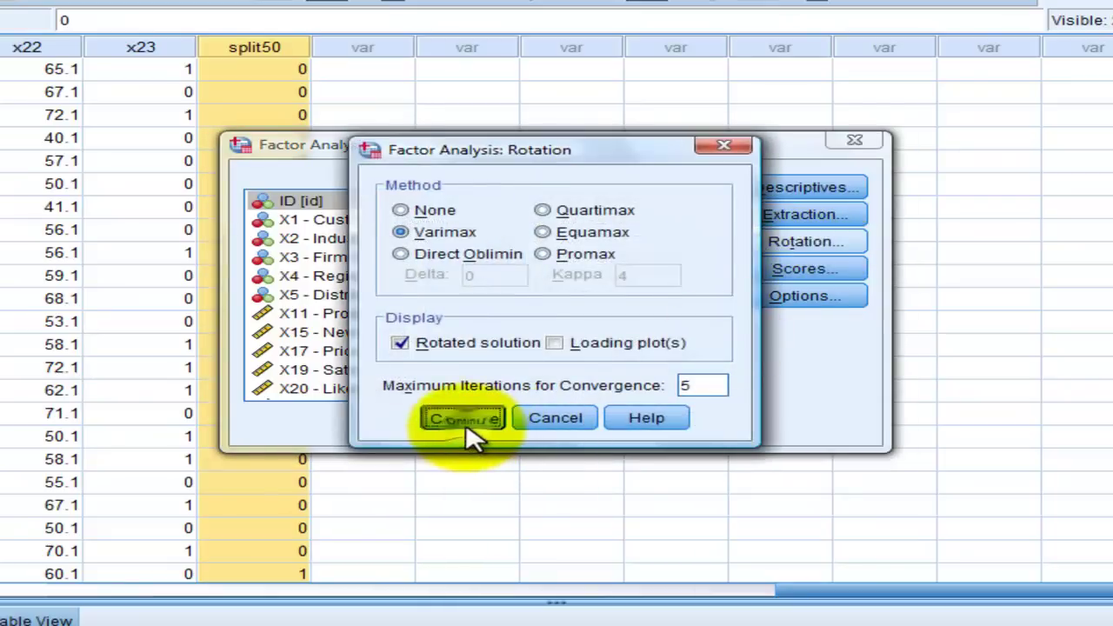